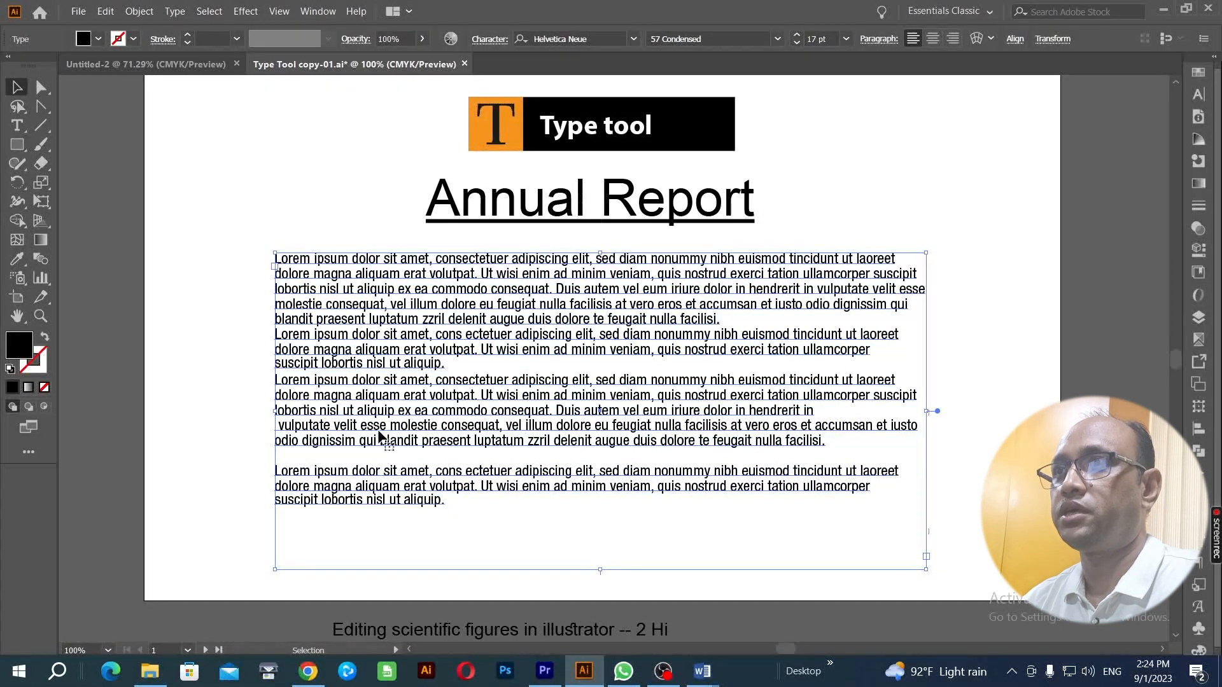
# Delete the empty line above the last paragraph of the body text and select the whole text frame
pyautogui.doubleClick(358, 474)
pyautogui.moveTo(329, 474); pyautogui.dragTo(274, 474)
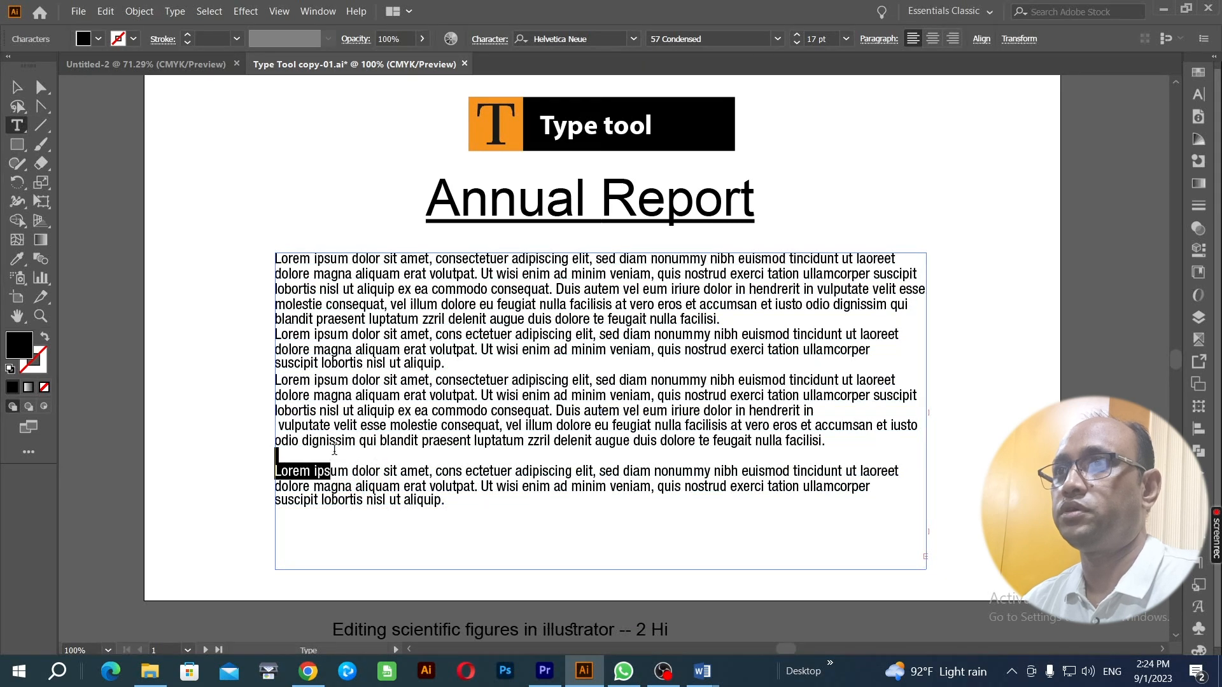
pyautogui.click(330, 474)
pyautogui.press('Up')
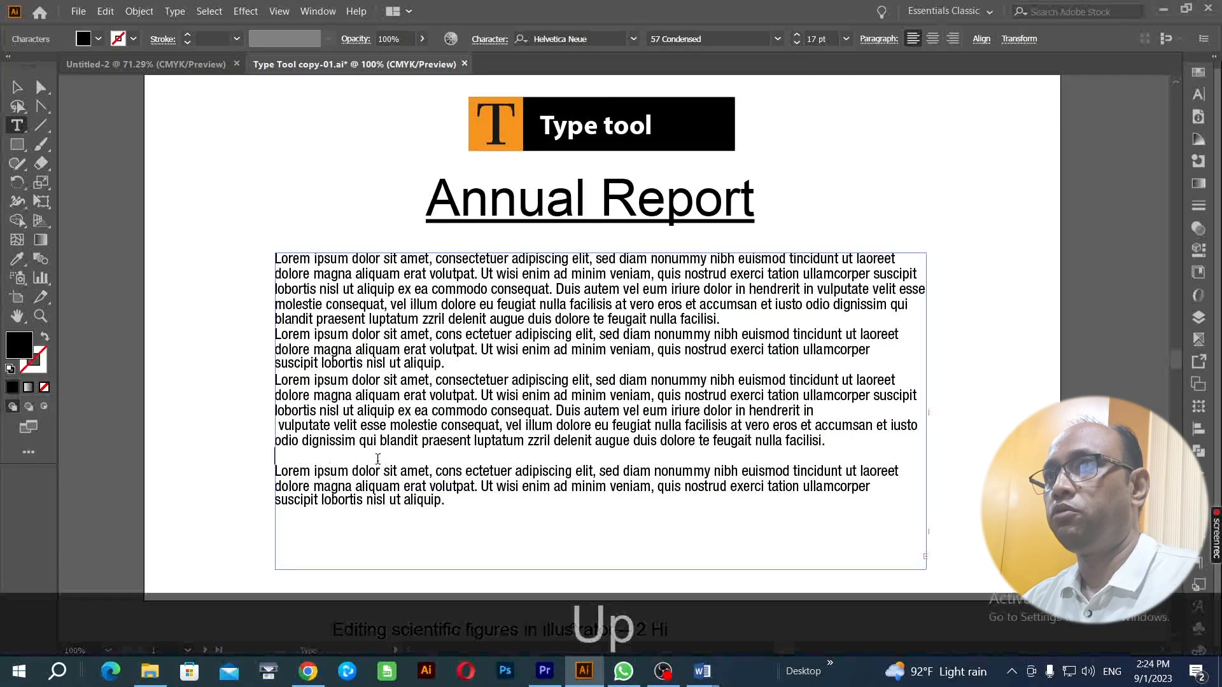
pyautogui.press('BackSpace')
pyautogui.press('ctrl')
pyautogui.keyDown('ctrl'); pyautogui.click(397, 450); pyautogui.keyUp('ctrl')
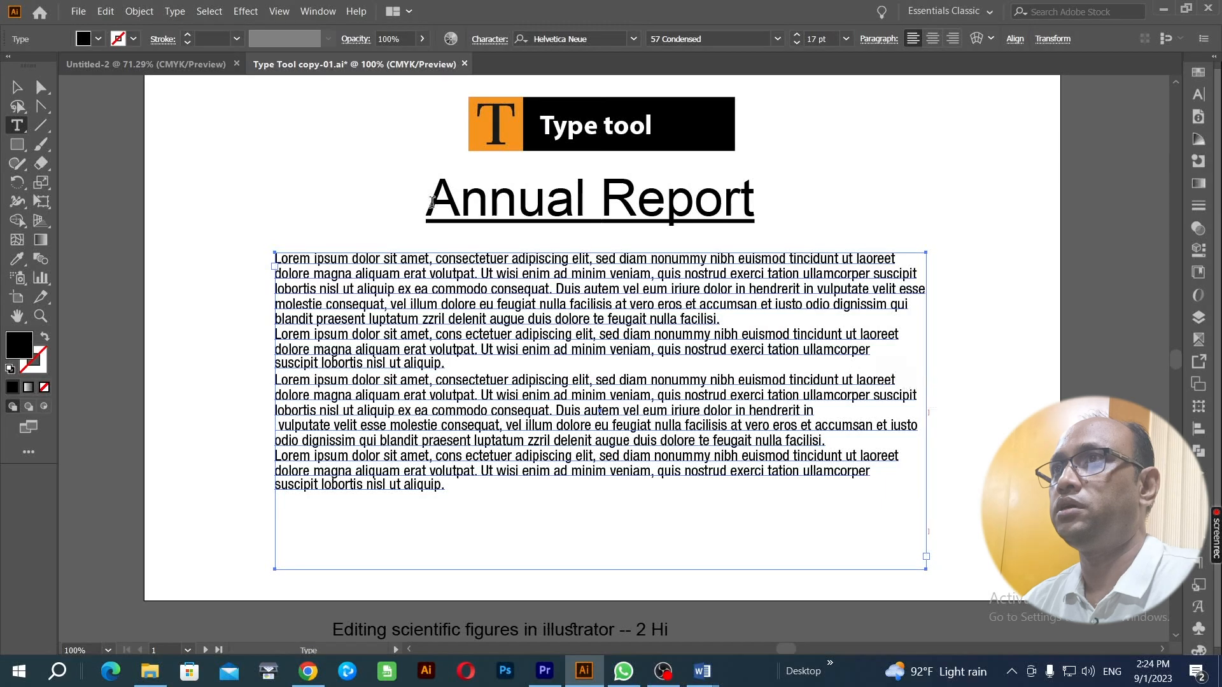
# Display the paragraph formatting options for the selected body text frame
pyautogui.click(316, 12)
pyautogui.moveTo(453, 652)
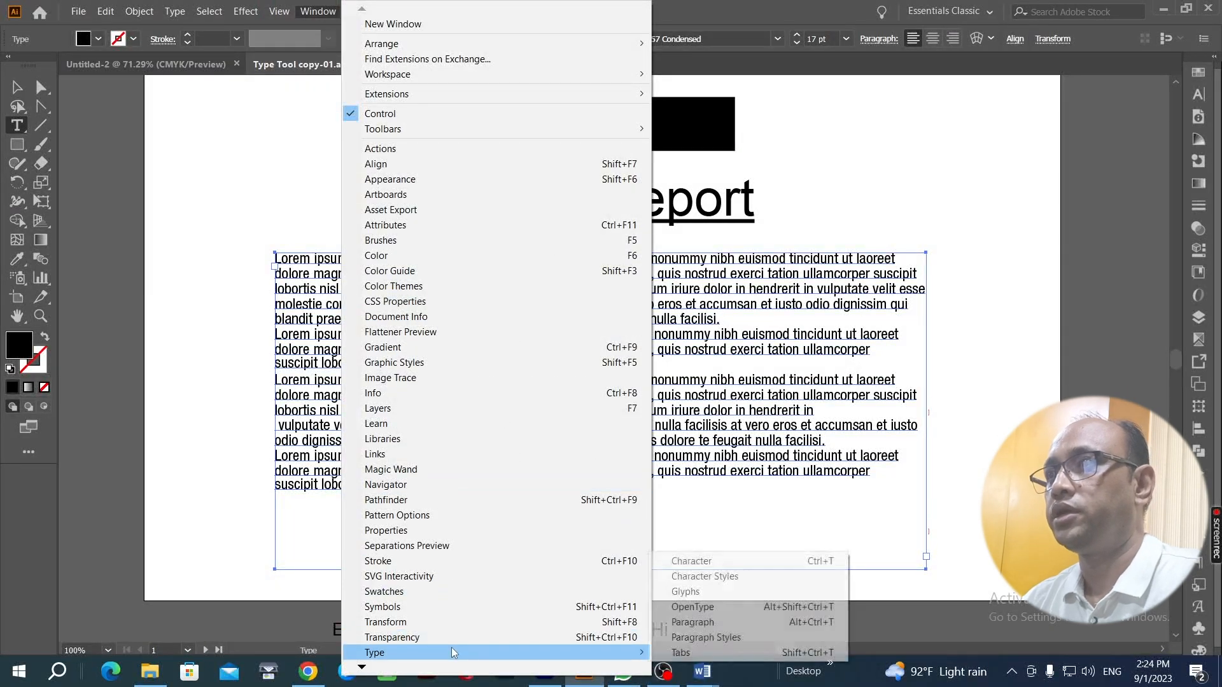
pyautogui.click(748, 623)
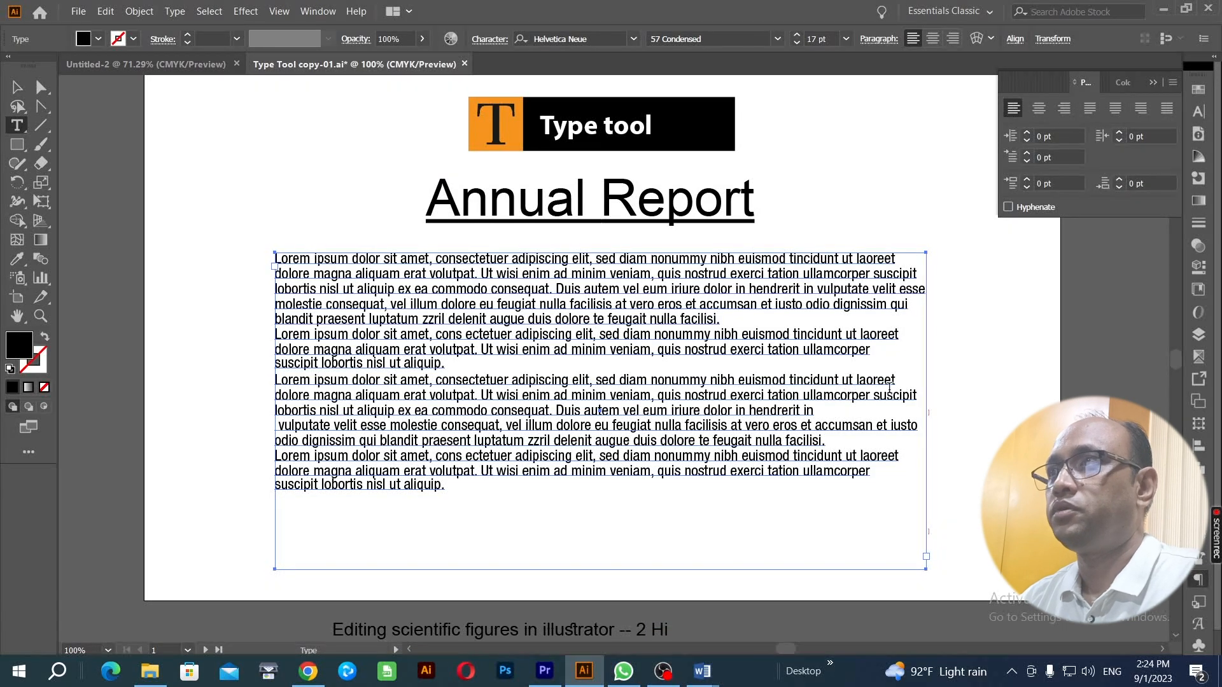
pyautogui.press('ctrl')
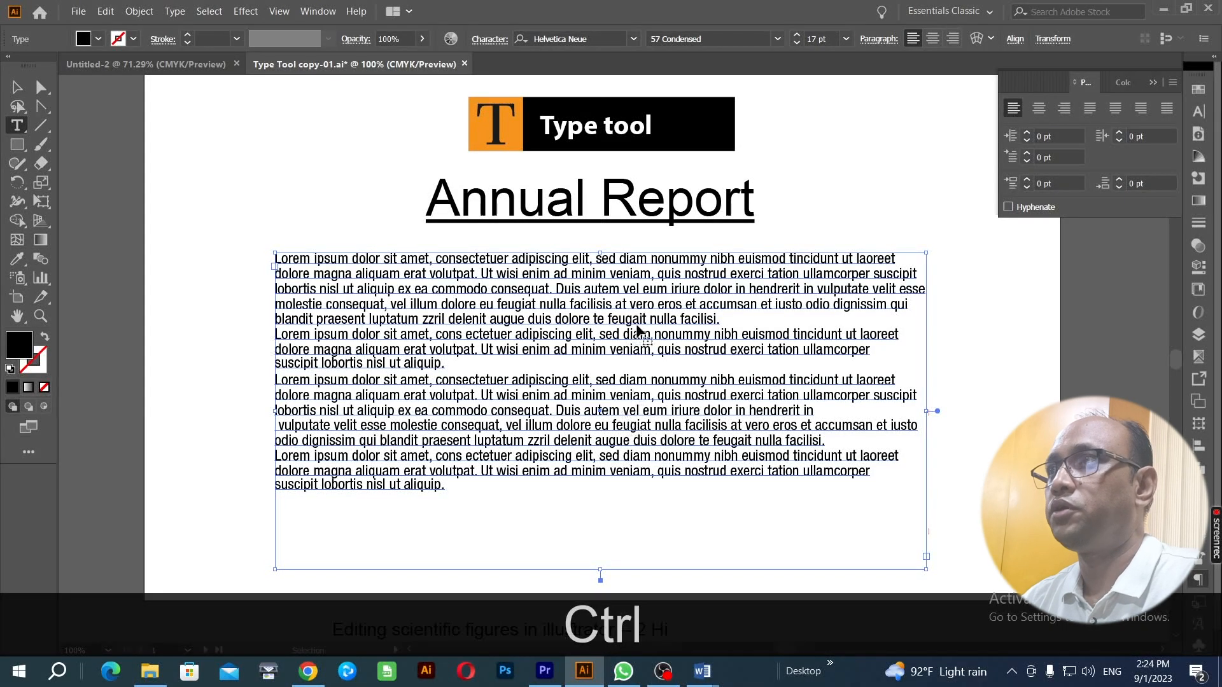
# Try center, left and right alignment on the body text
pyautogui.click(1039, 111)
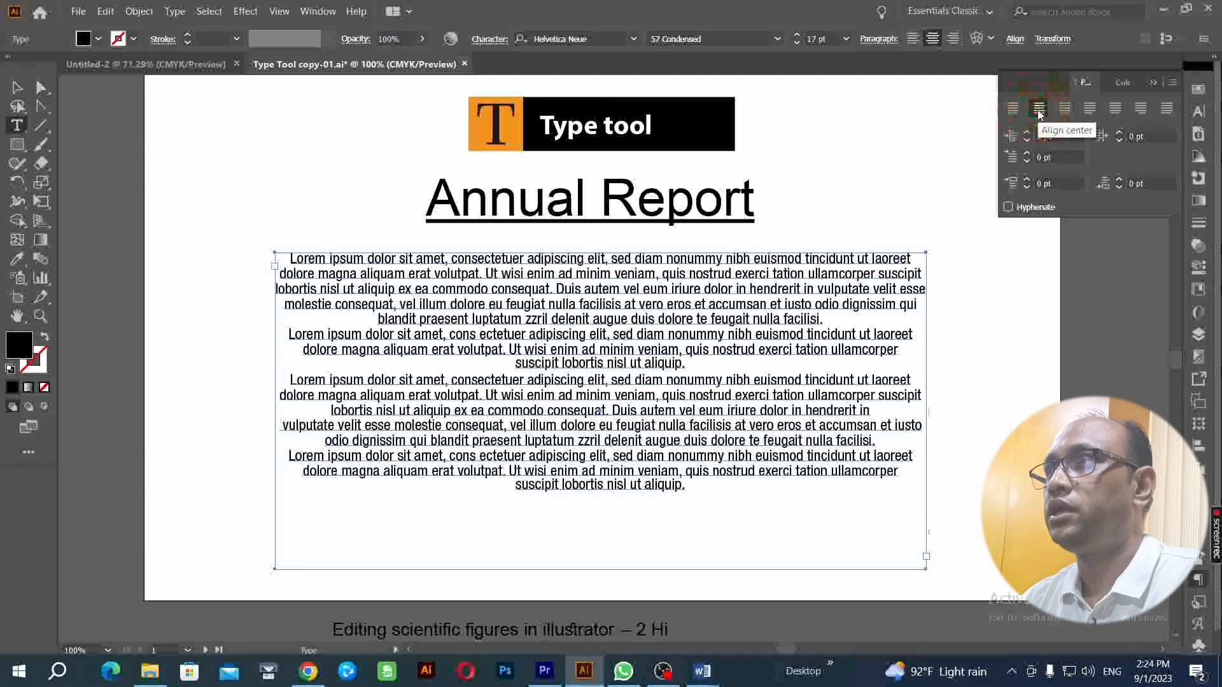
pyautogui.click(1013, 109)
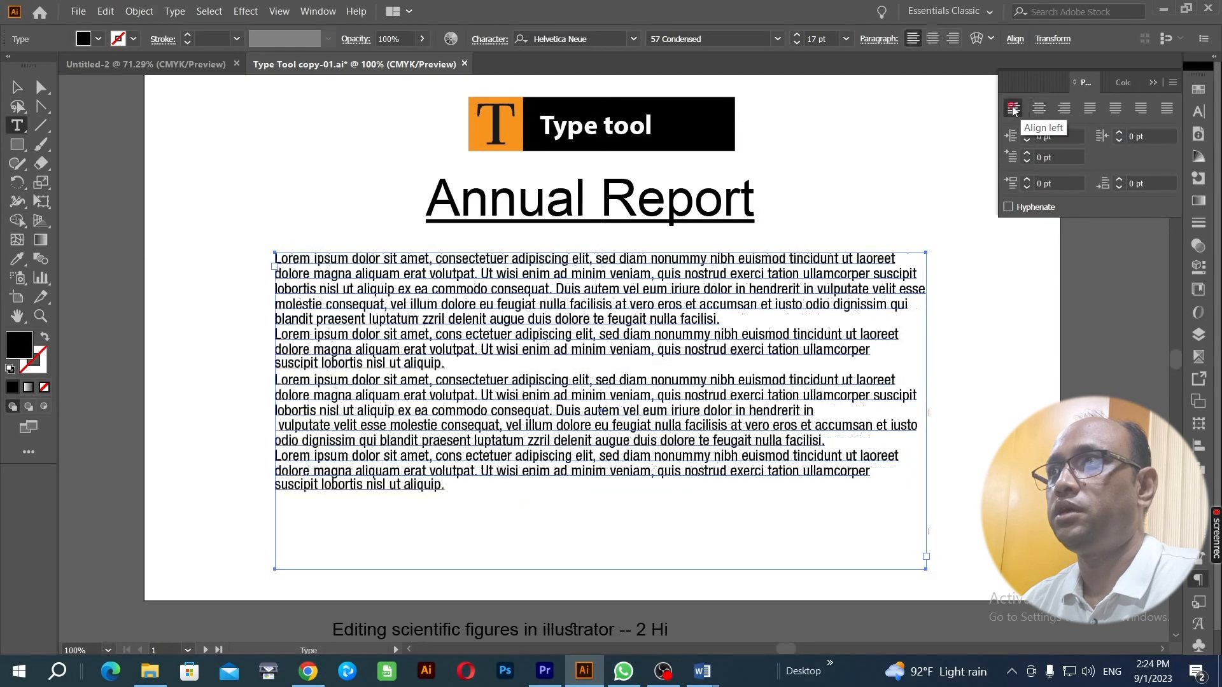
pyautogui.click(1038, 110)
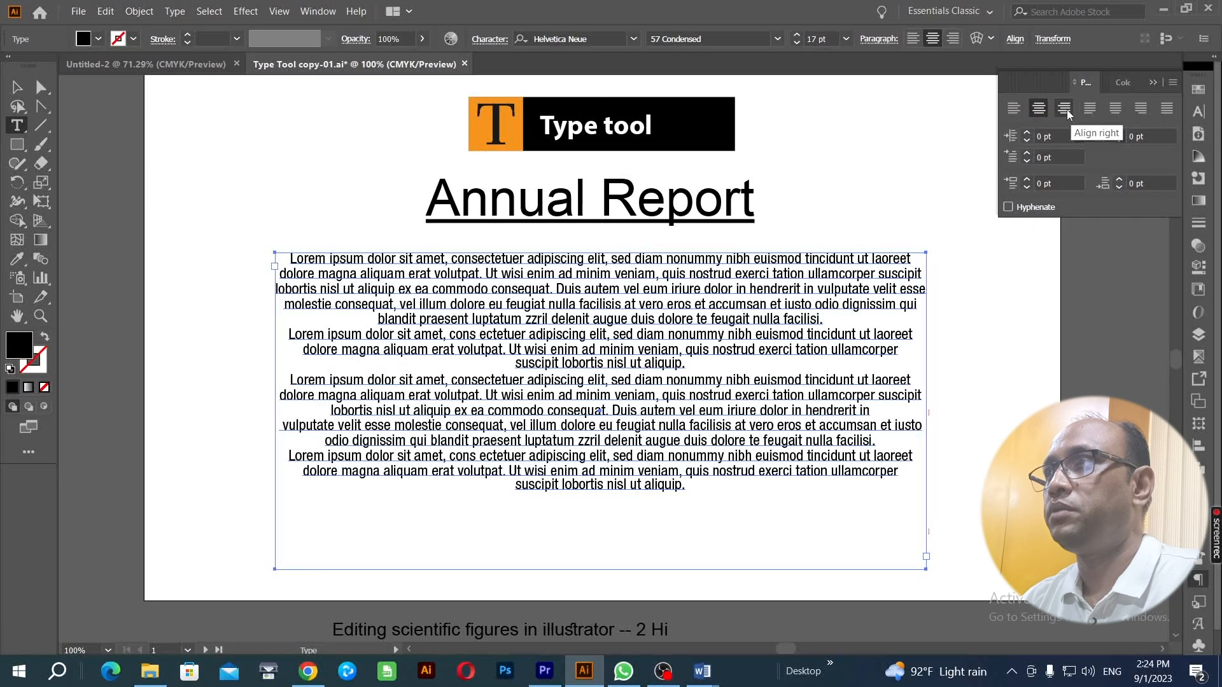
pyautogui.click(1065, 110)
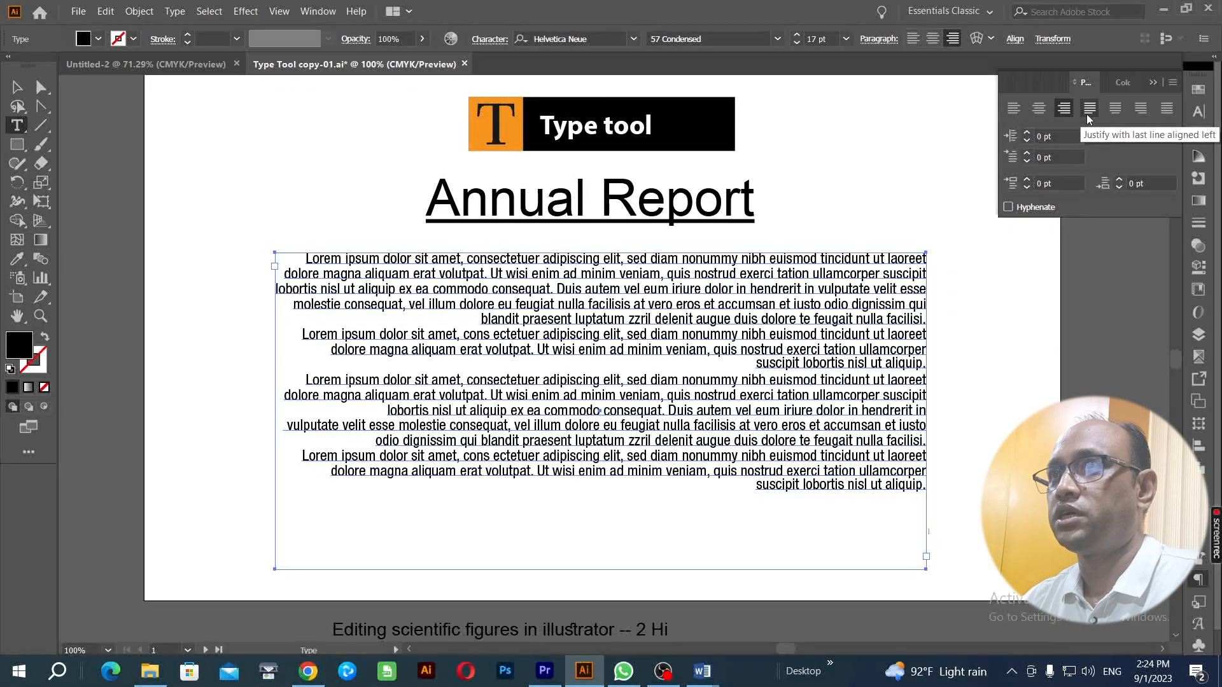
# Justify the body text with the last line aligned left and remove the line break after "ullamcorper" in the second paragraph
pyautogui.click(1087, 111)
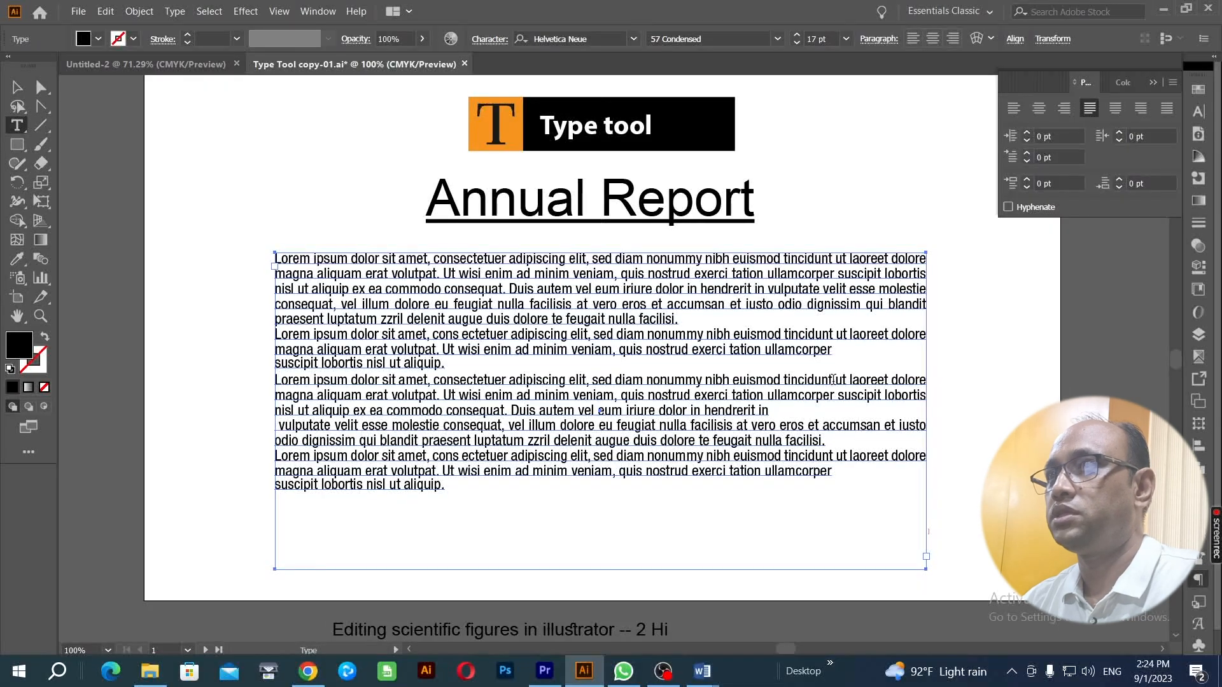
pyautogui.click(828, 354)
pyautogui.press('Right')
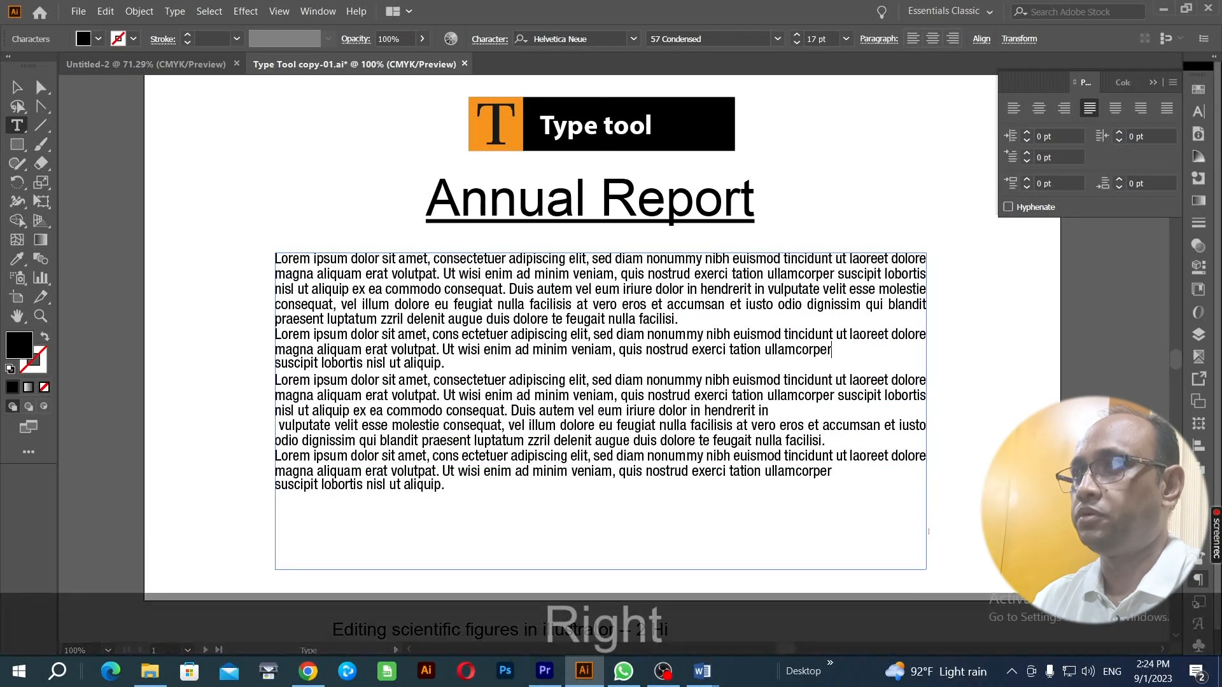
pyautogui.press('Delete')
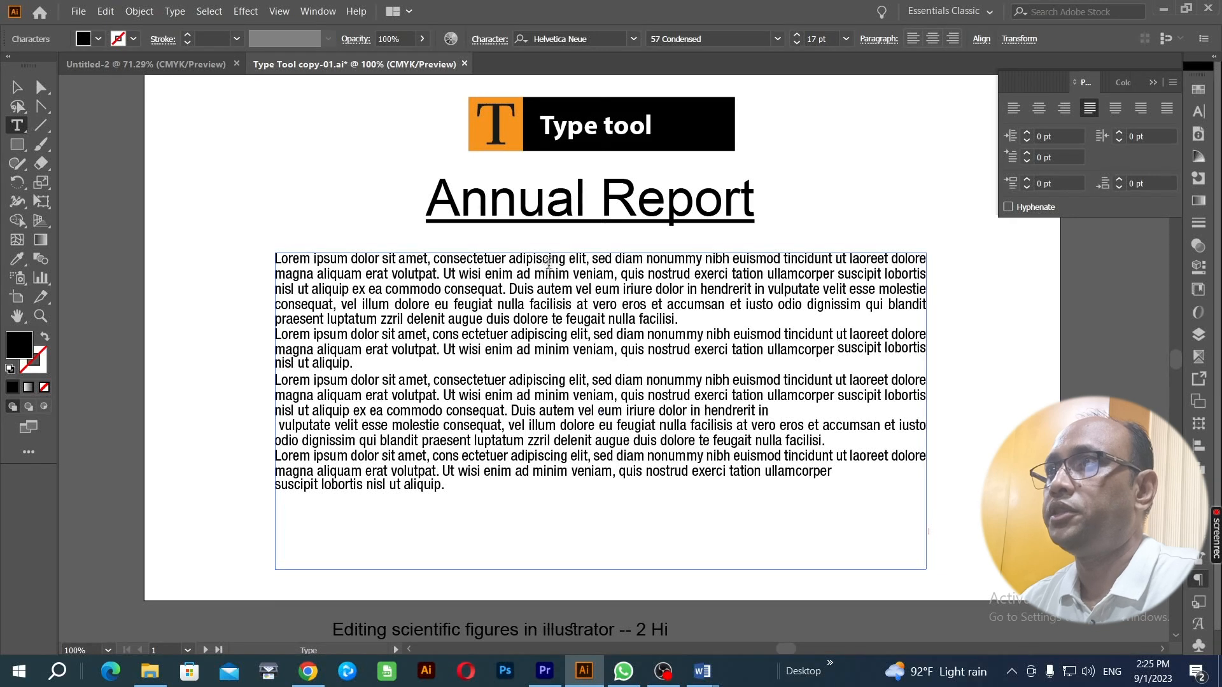
# Try justifying the body paragraphs with the last line aligned center
pyautogui.moveTo(588, 261); pyautogui.dragTo(571, 474)
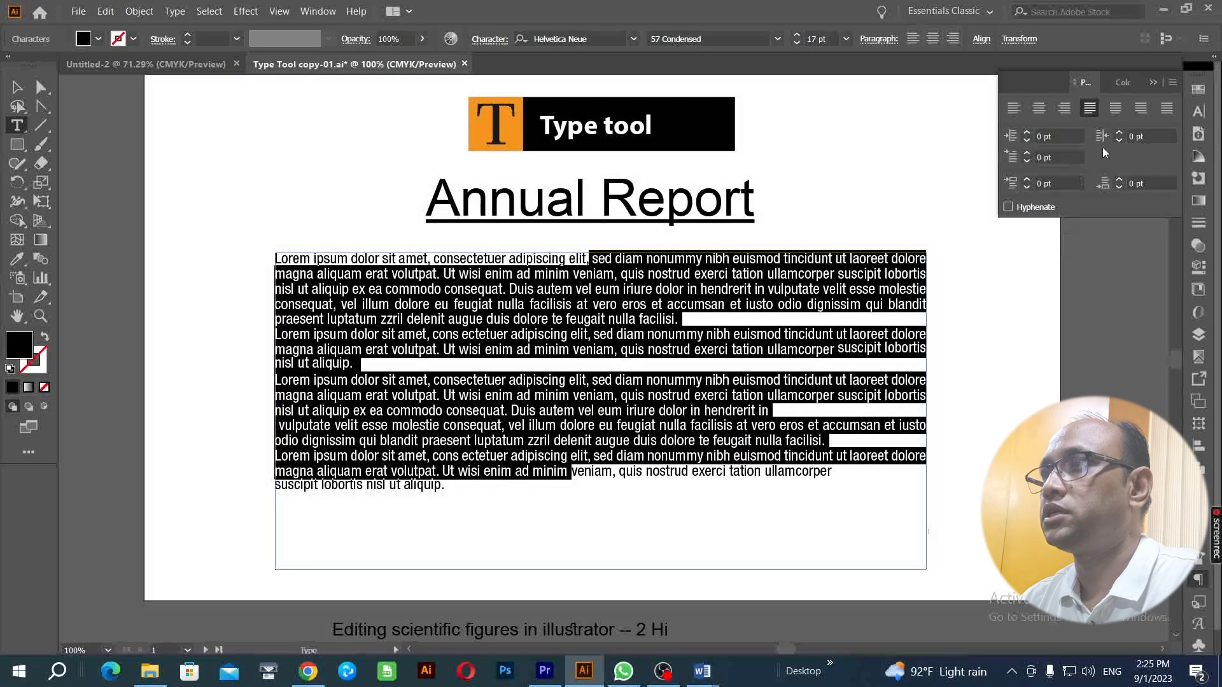
pyautogui.click(1115, 108)
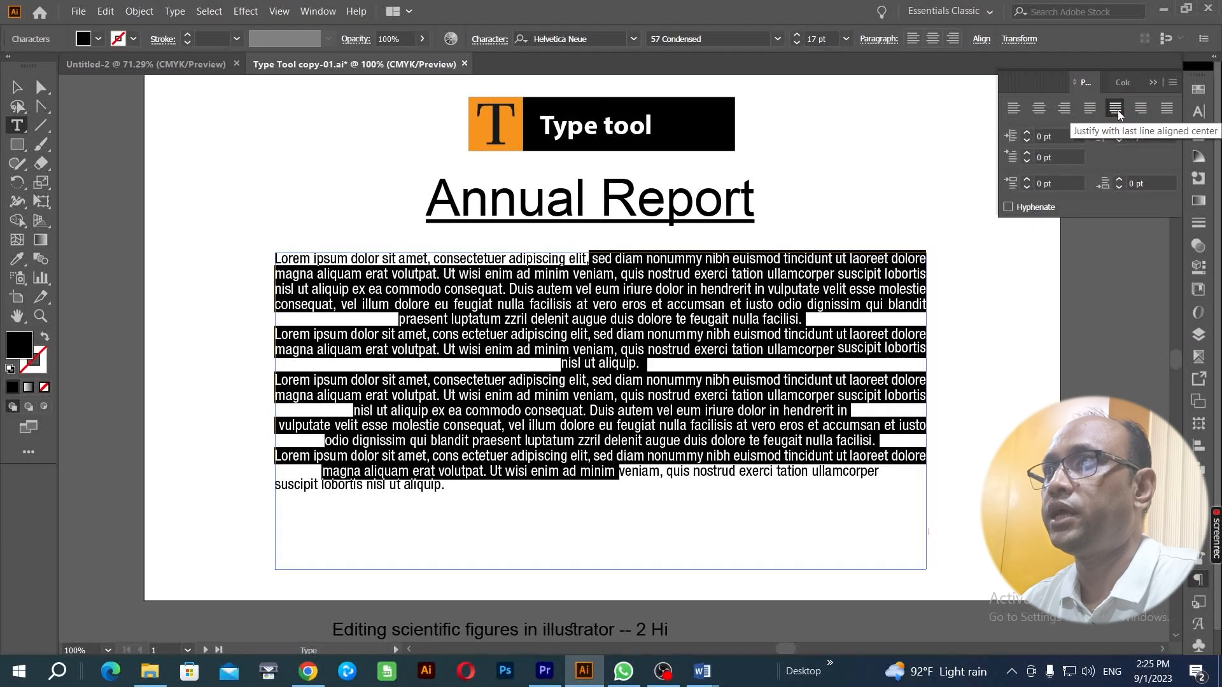
pyautogui.click(796, 317)
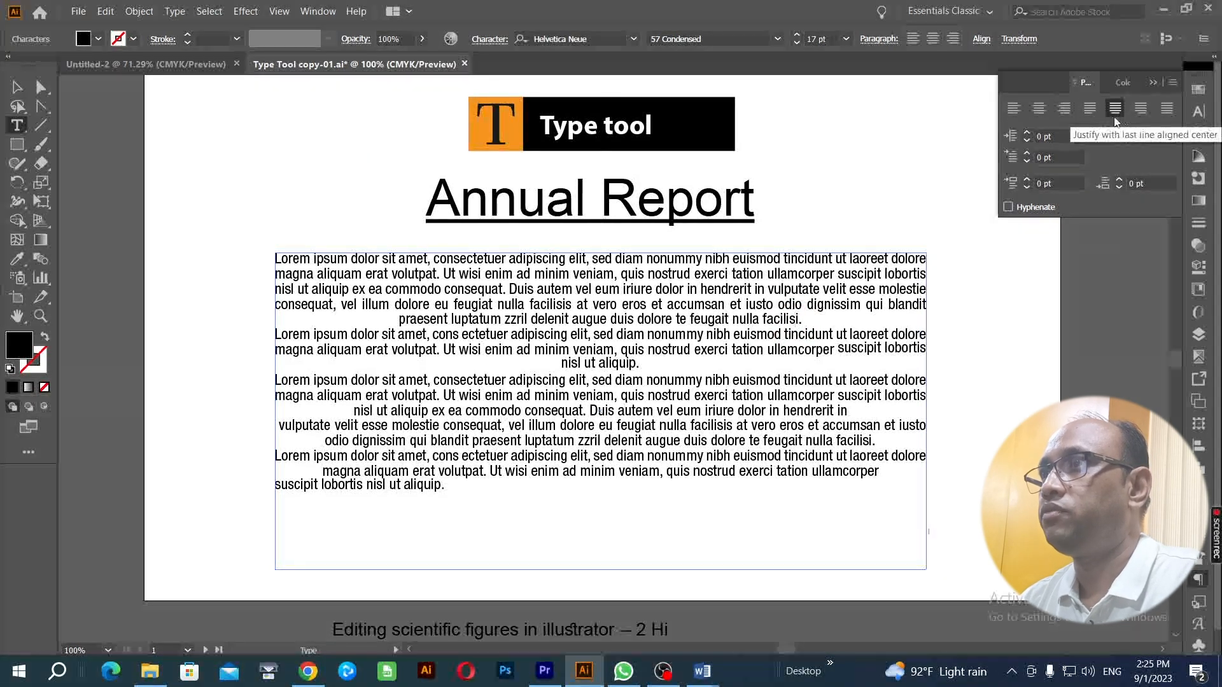
# Try justifying the body paragraphs with the last line aligned right
pyautogui.moveTo(667, 259); pyautogui.dragTo(664, 503)
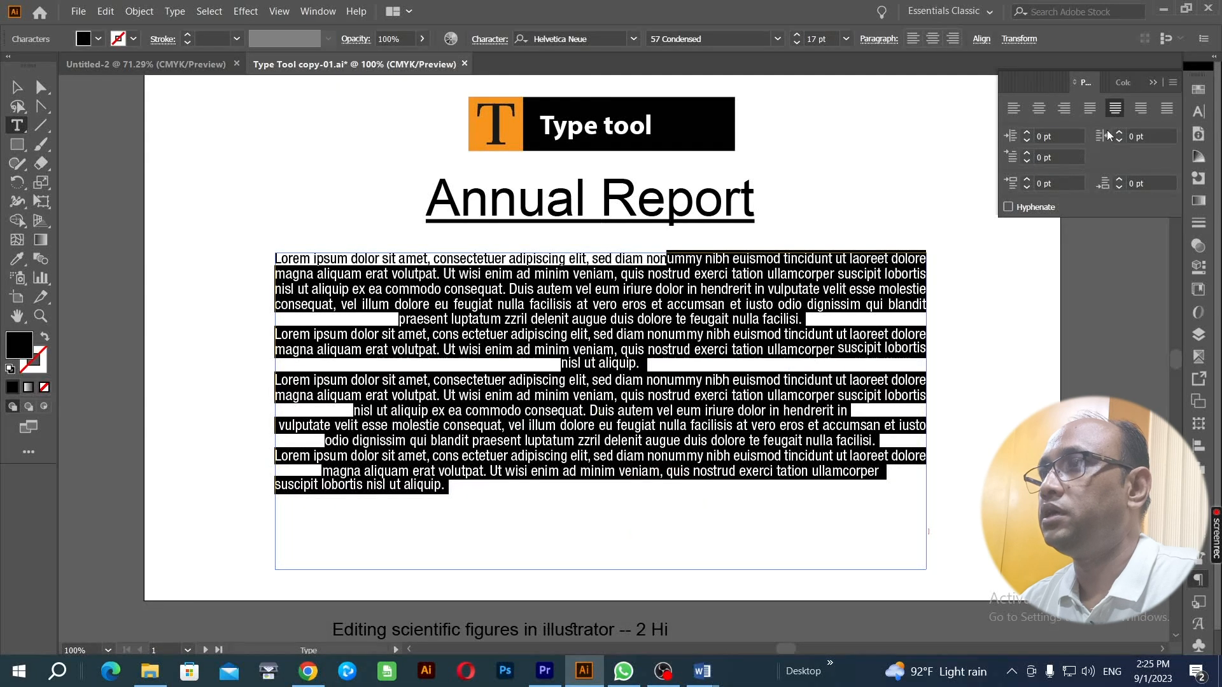
pyautogui.click(1141, 109)
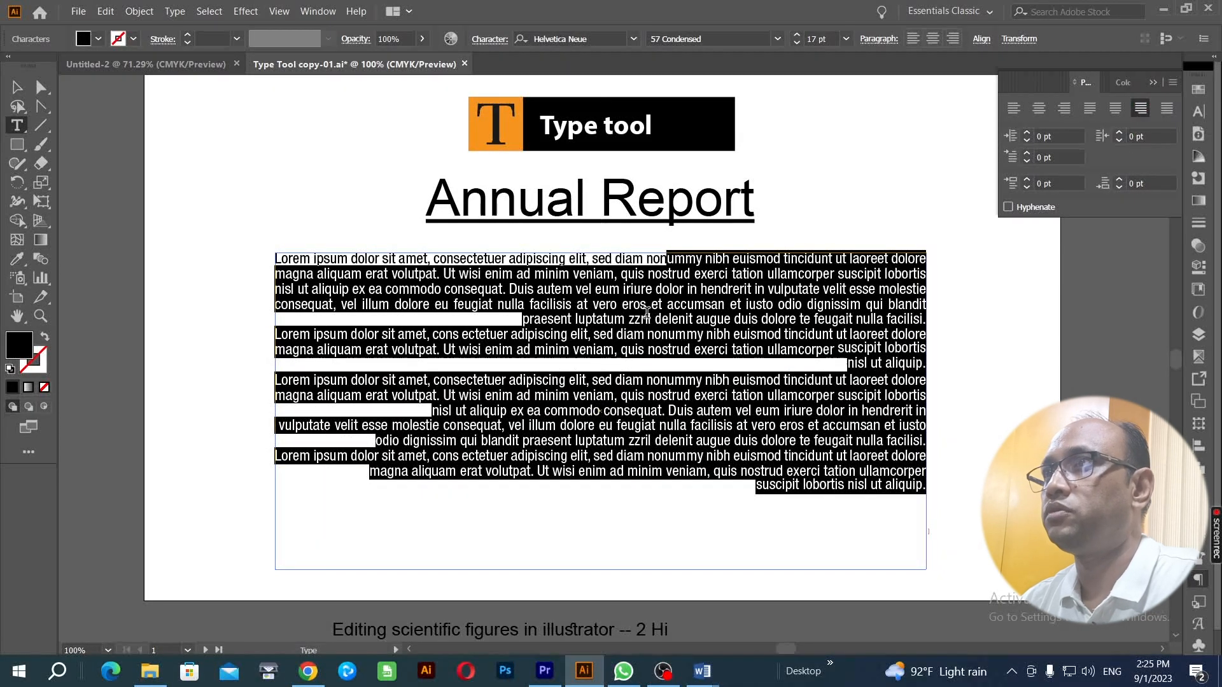
pyautogui.click(571, 312)
pyautogui.moveTo(821, 274); pyautogui.dragTo(843, 485)
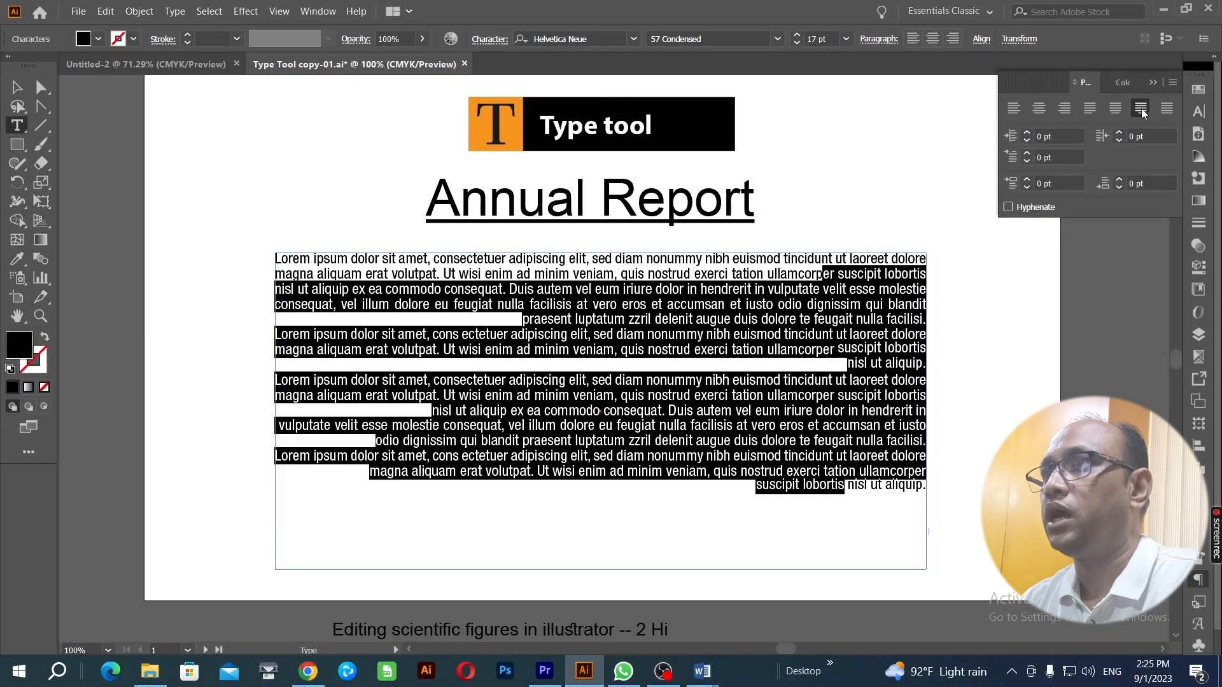
# Try the Justify all lines alignment on the body paragraphs
pyautogui.click(758, 376)
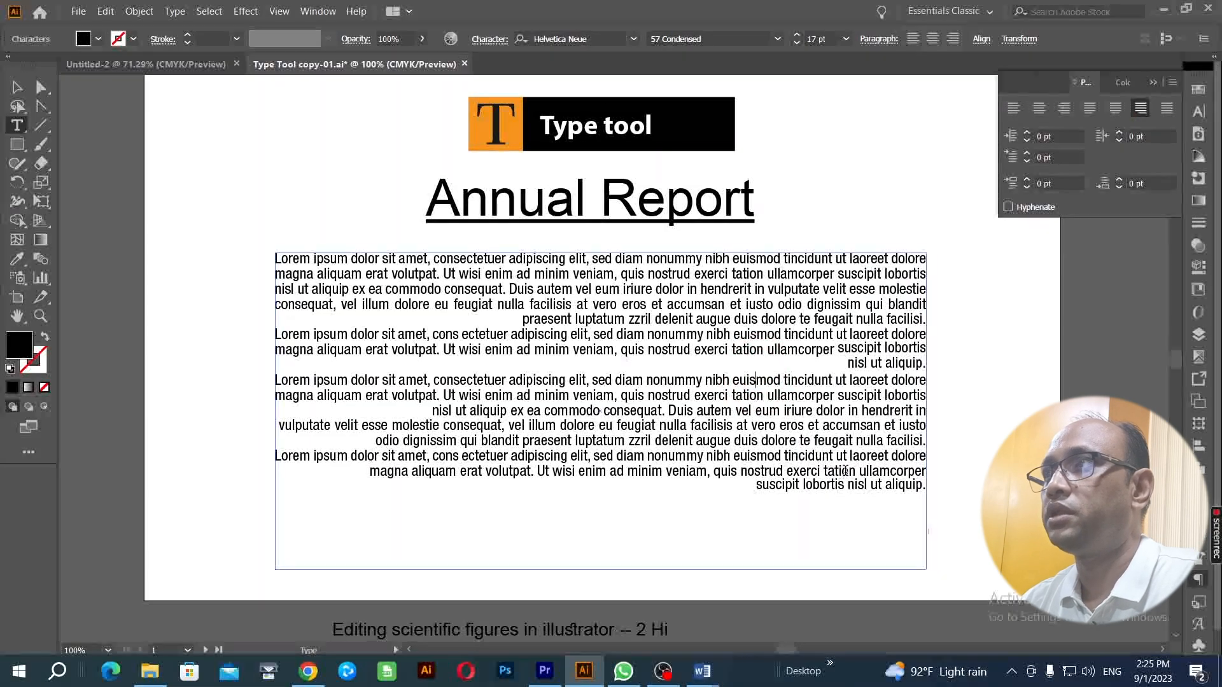
pyautogui.click(885, 364)
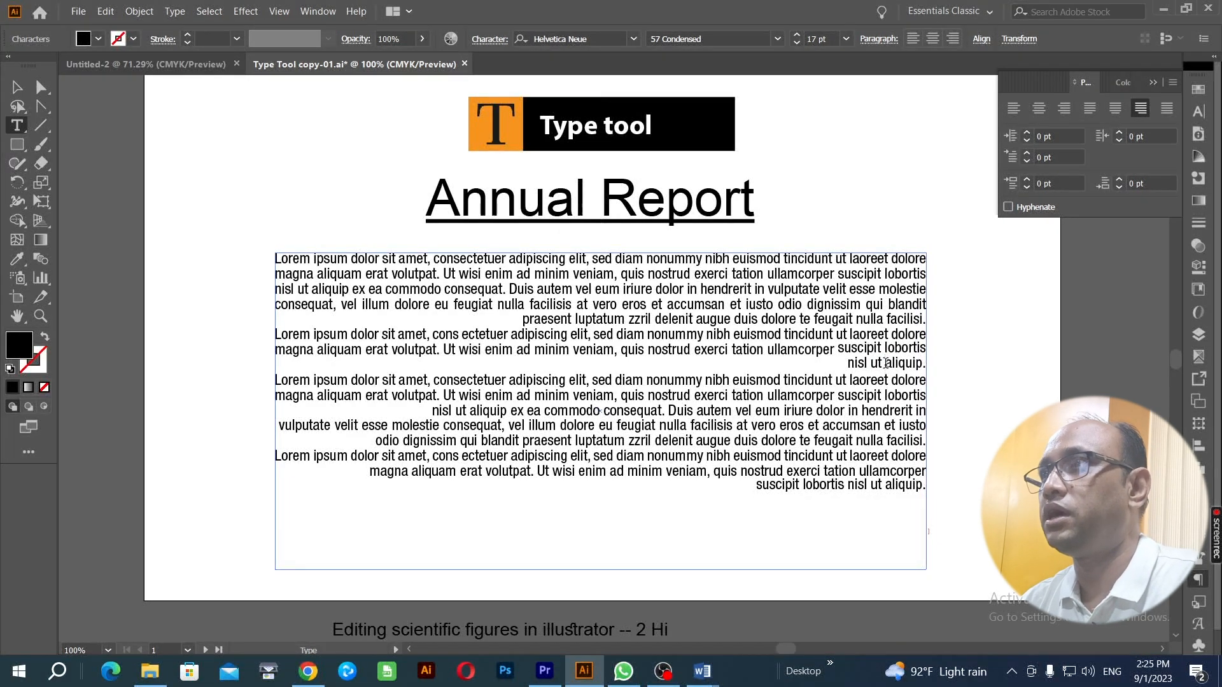
pyautogui.hotkey('ctrl', 'a')
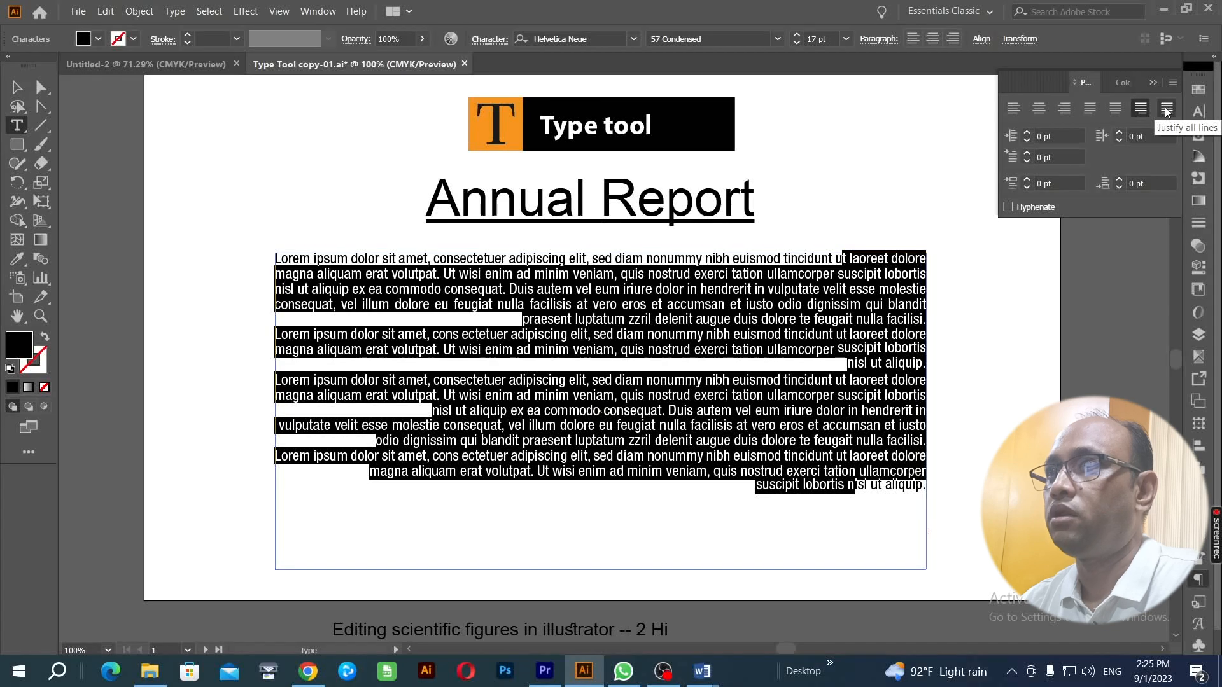
pyautogui.click(1166, 112)
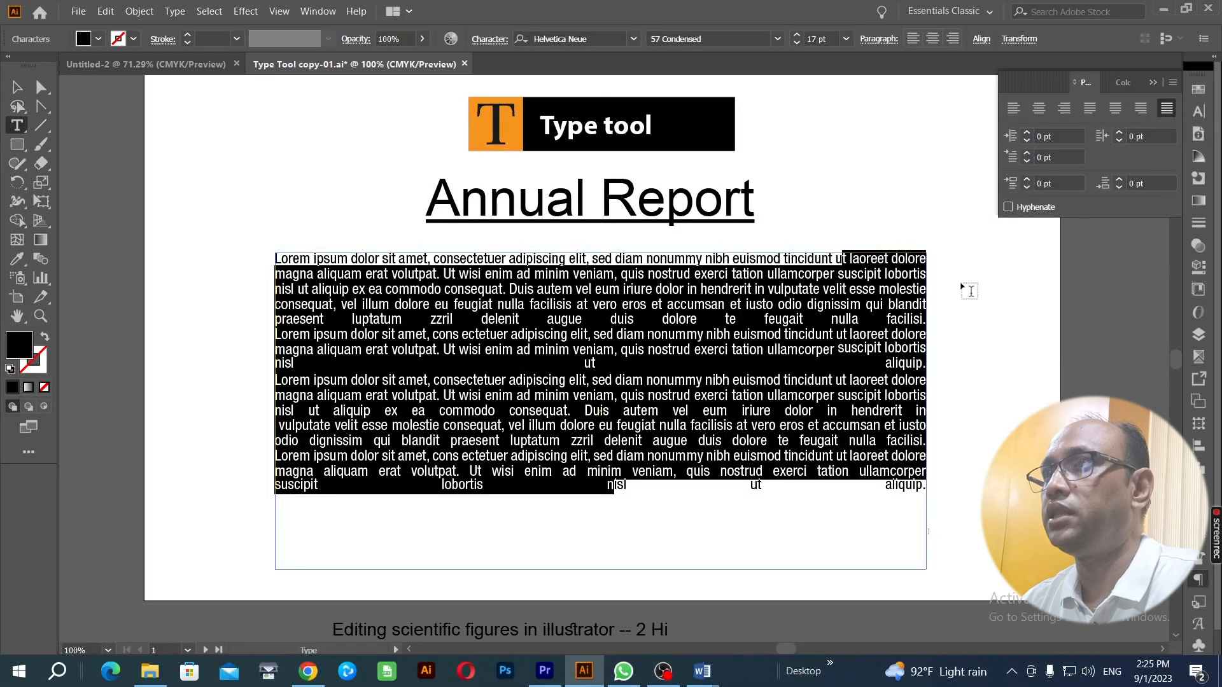
# Narrow the body text frame slightly and evenly from both sides so the text reflows
pyautogui.keyDown('ctrl'); pyautogui.click(885, 404); pyautogui.keyUp('ctrl')
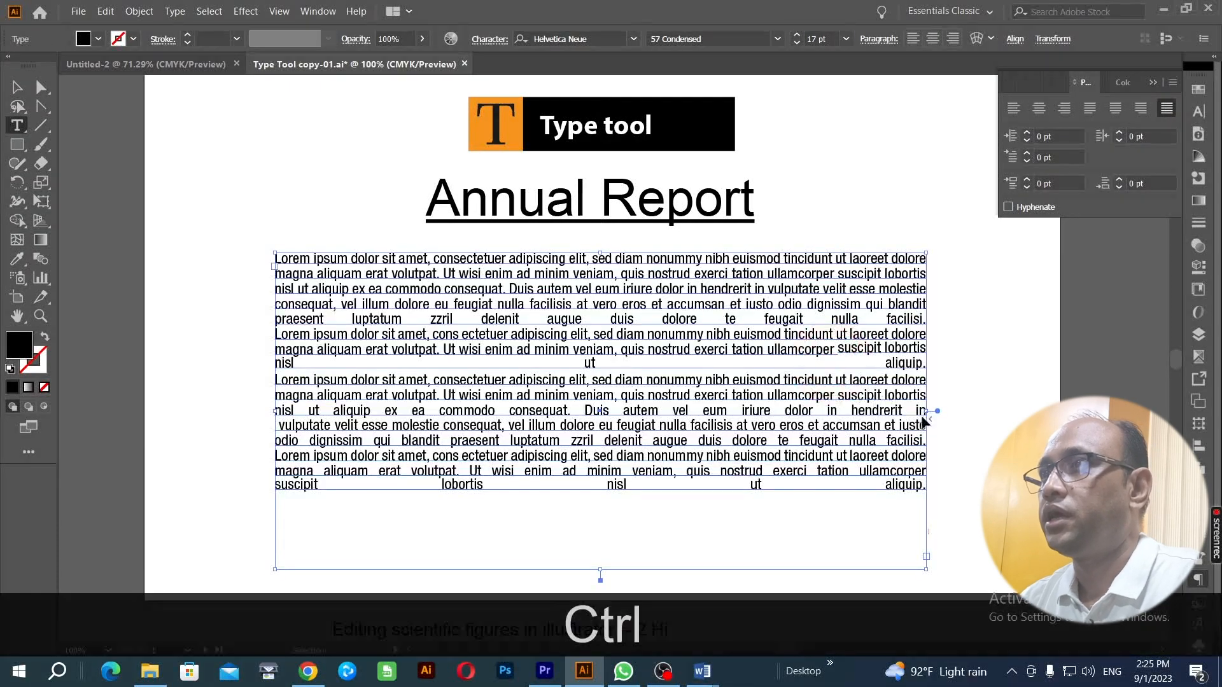
pyautogui.moveTo(930, 414)
pyautogui.mouseDown()
pyautogui.moveTo(901, 413)
pyautogui.moveTo(911, 413)
pyautogui.mouseUp()
pyautogui.click(671, 354)
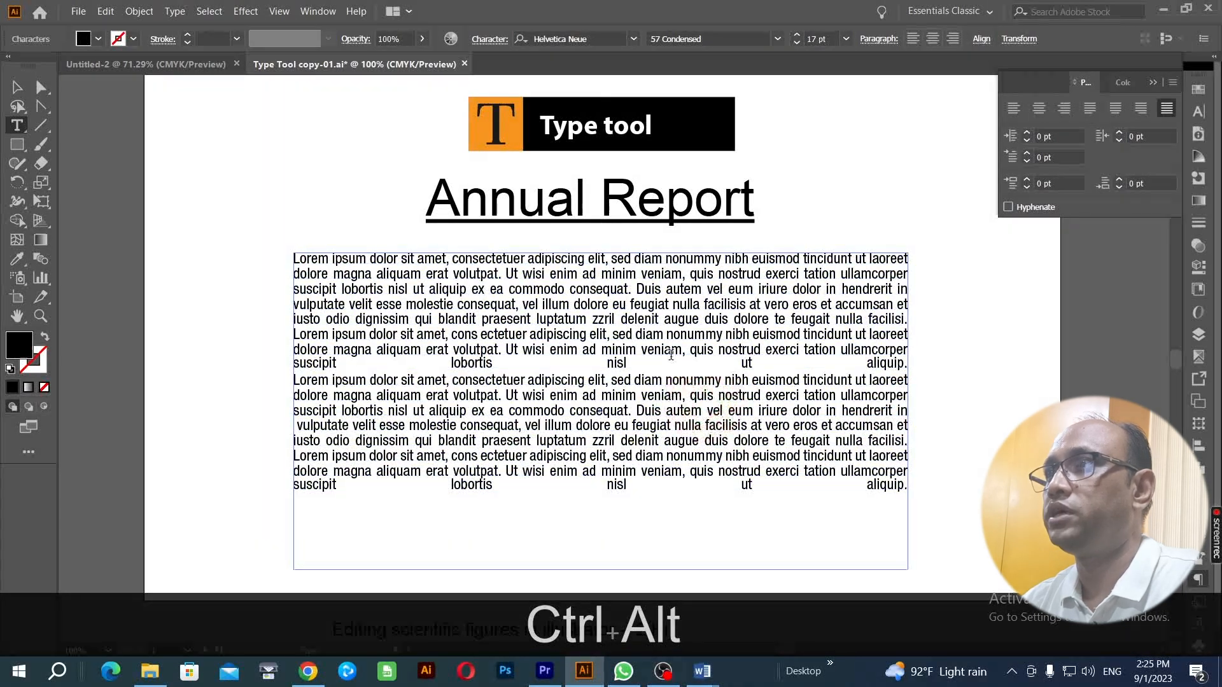
pyautogui.doubleClick(671, 355)
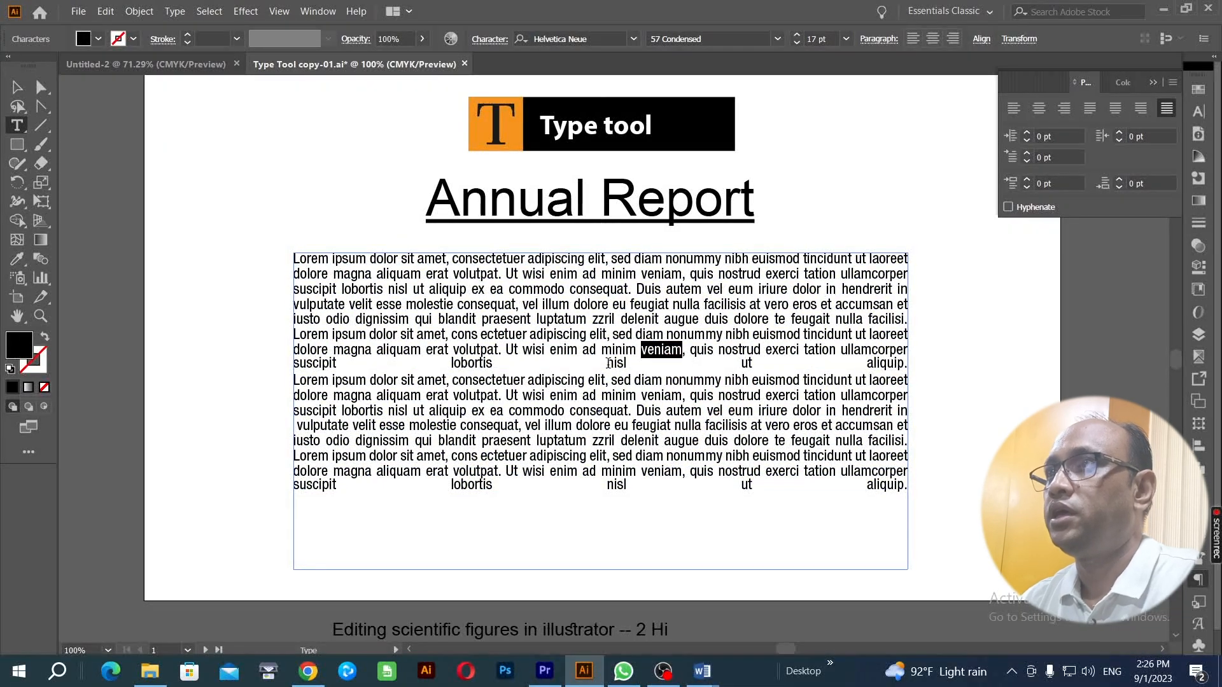
# Justify the whole body text frame with the last line aligned left
pyautogui.press('ctrl')
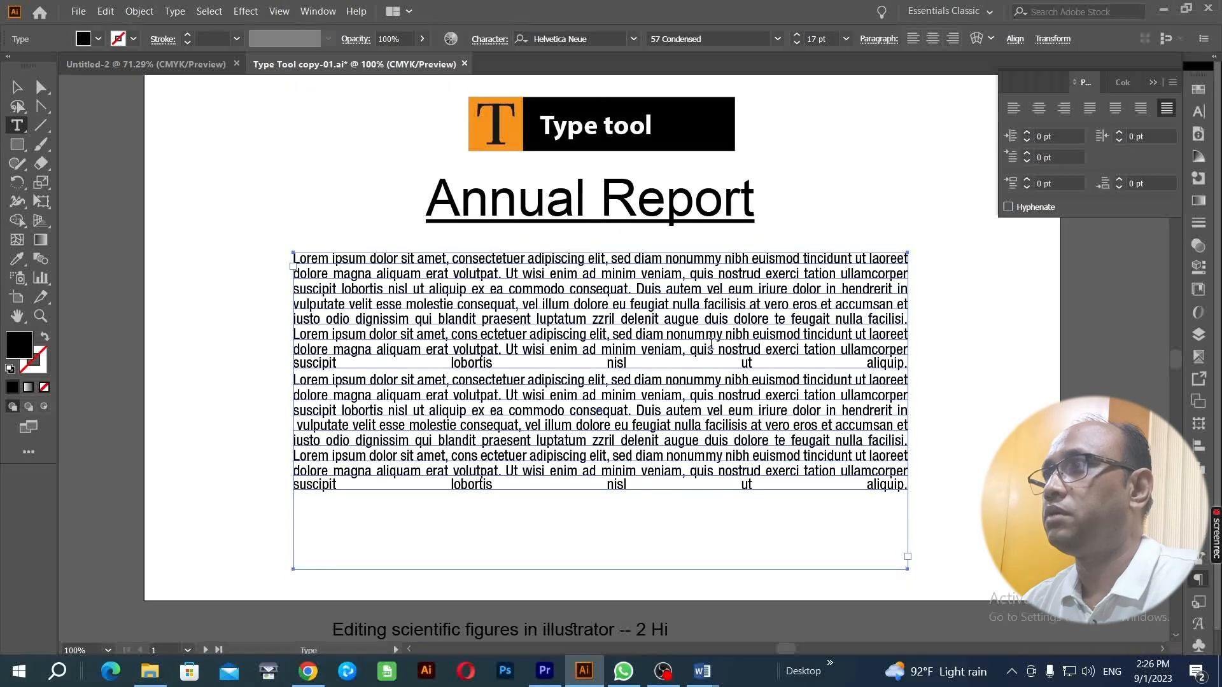
pyautogui.click(1089, 111)
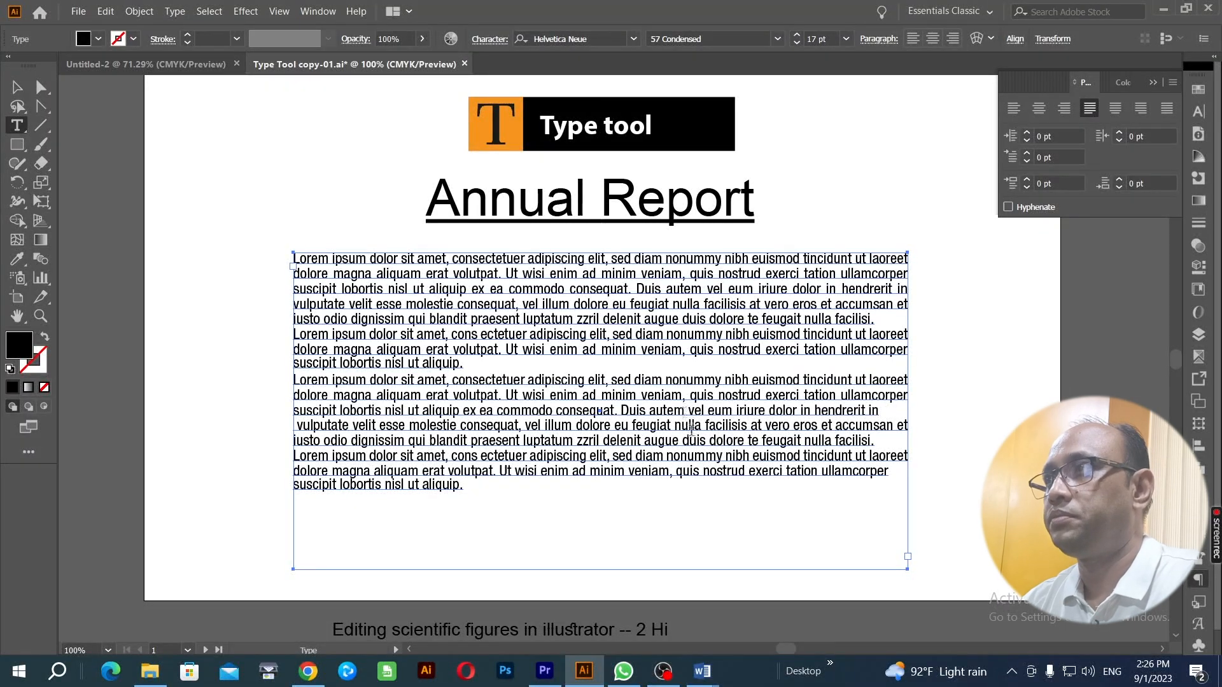
pyautogui.press('Return')
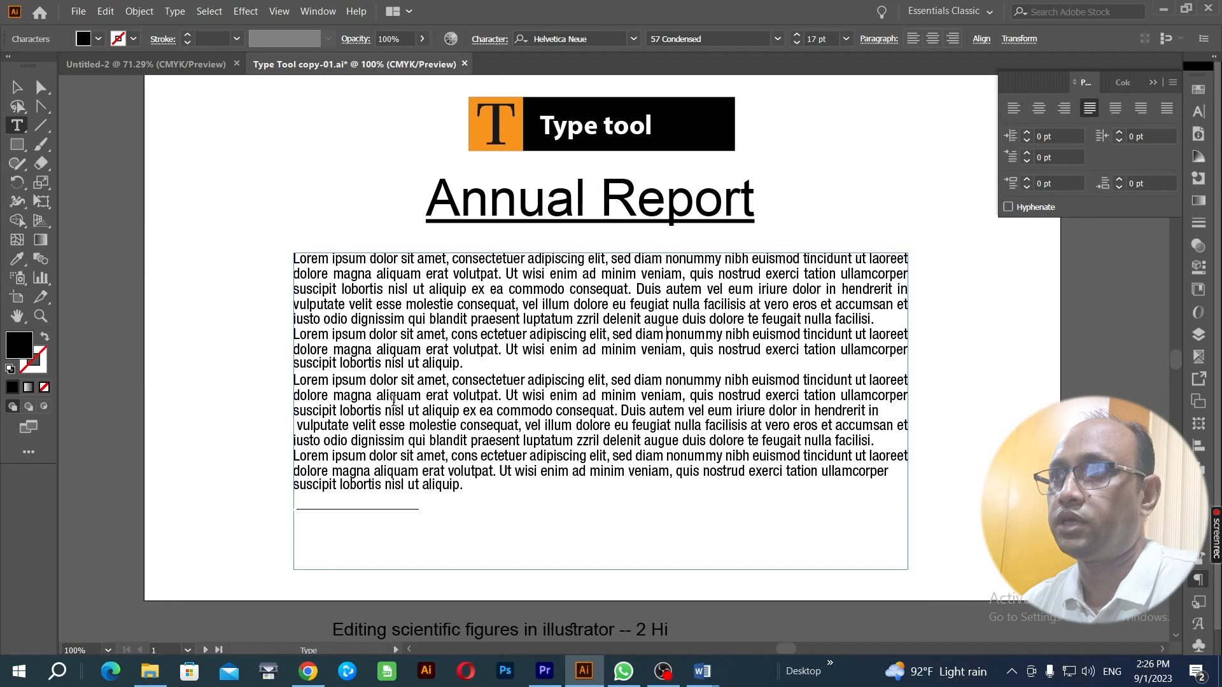
# Set the left indent of the third "Lorem ipsum" paragraph to 20 pt
pyautogui.tripleClick(394, 407)
pyautogui.moveTo(394, 407); pyautogui.dragTo(397, 480)
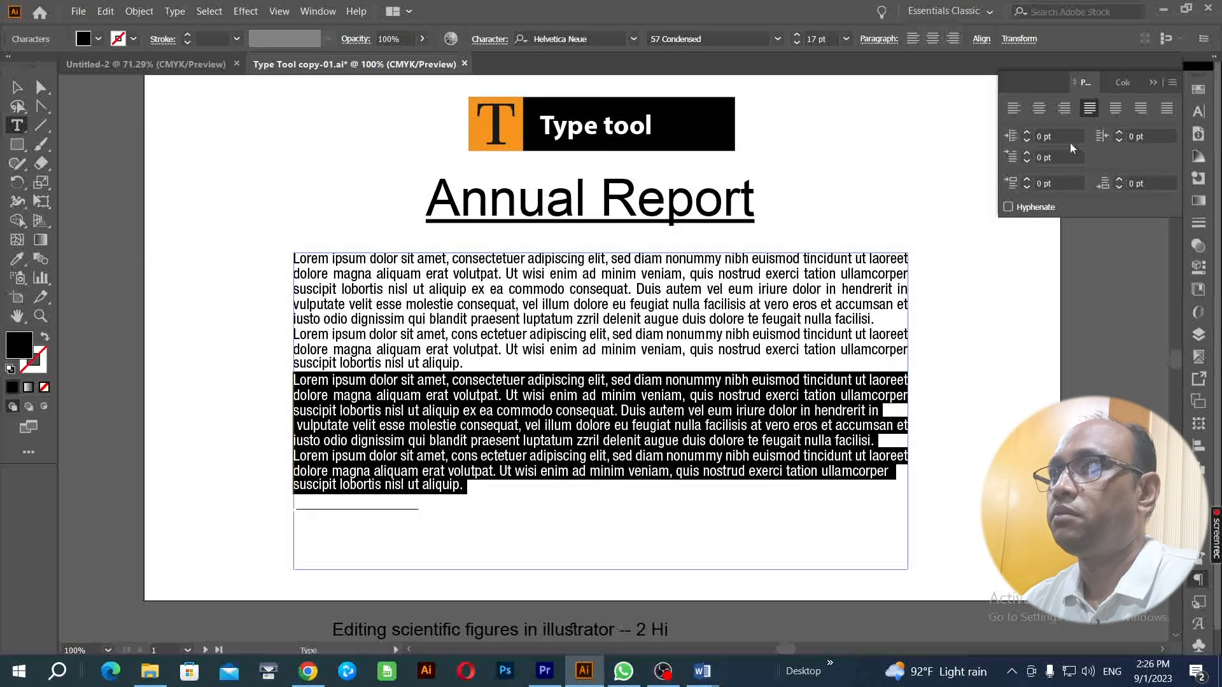
pyautogui.tripleClick(668, 398)
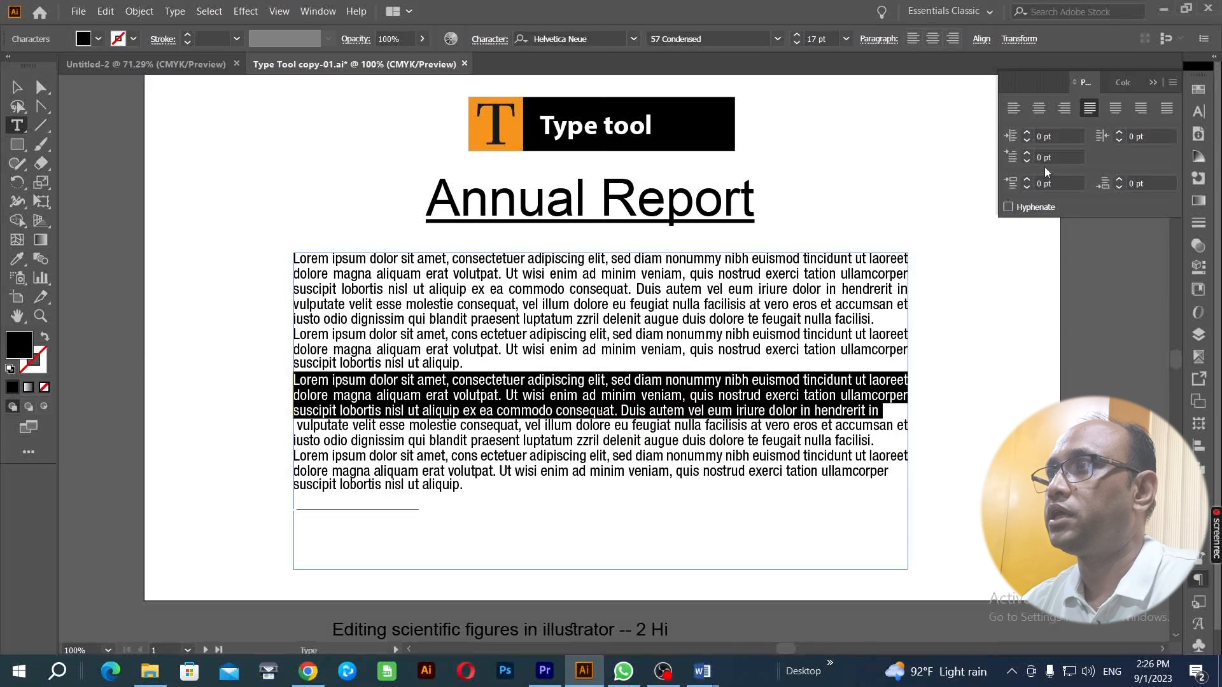
pyautogui.click(1061, 136)
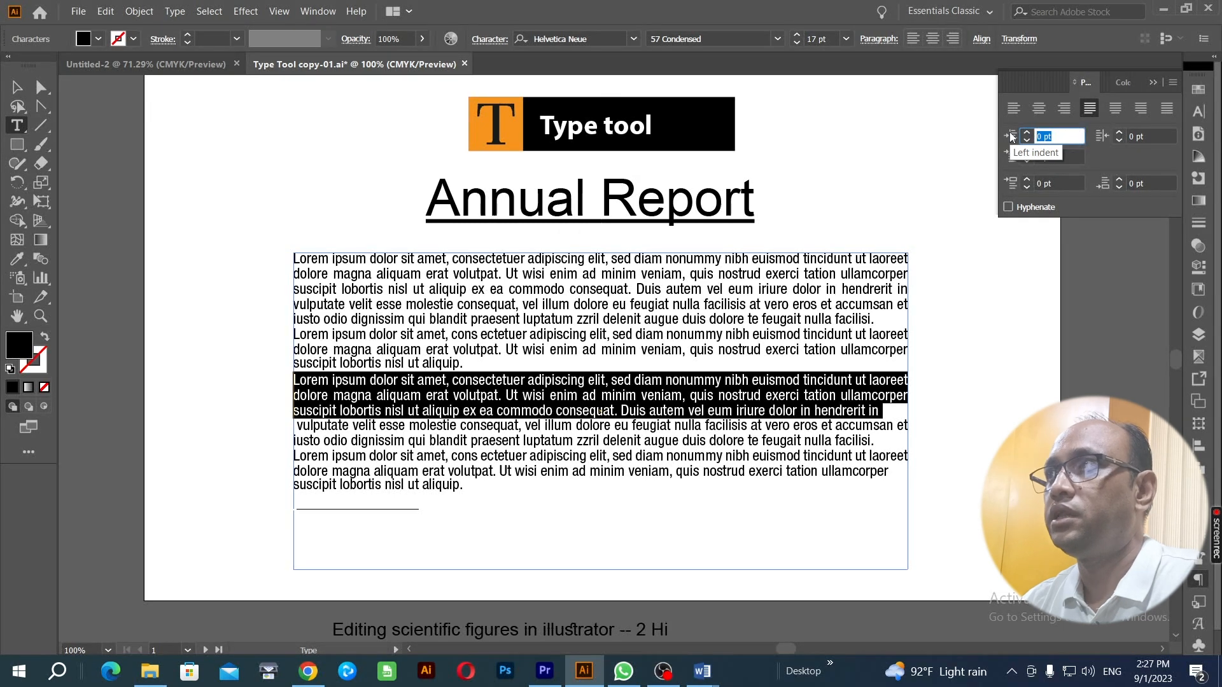
pyautogui.write('20')
pyautogui.press('Return')
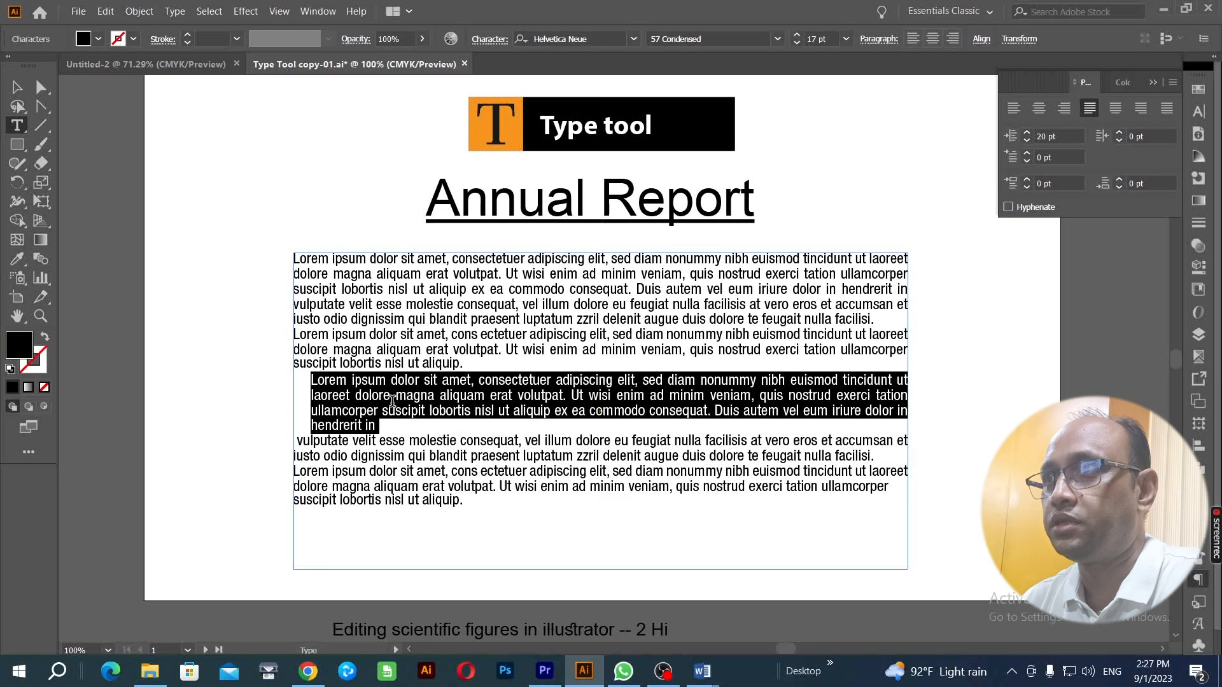
# Remove the stray space and line break before "vulputate velit" so that text joins the indented third paragraph
pyautogui.click(529, 399)
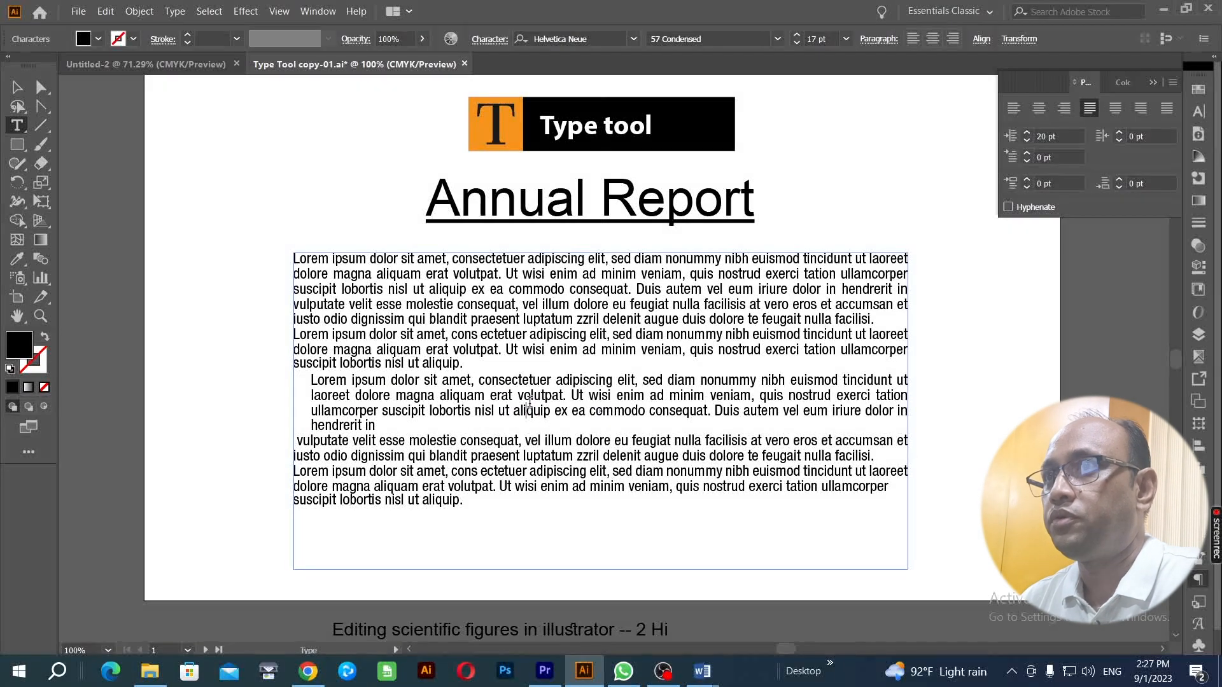
pyautogui.click(295, 439)
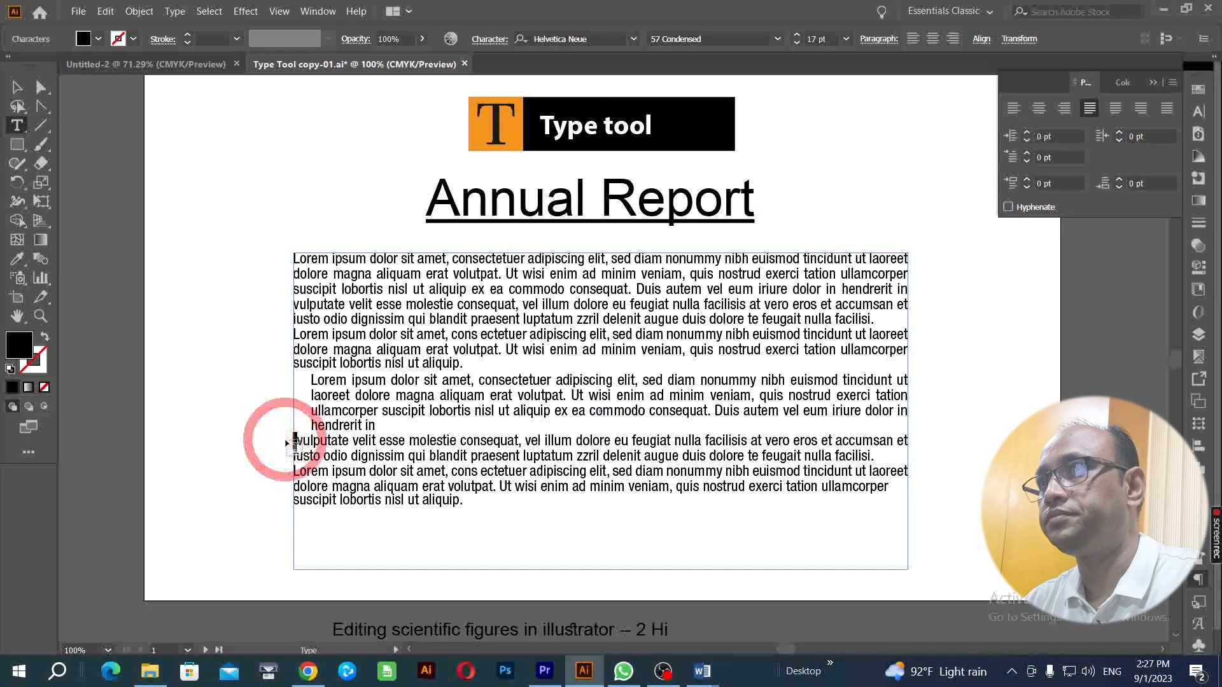
pyautogui.press('BackSpace')
pyautogui.press('BackSpace')
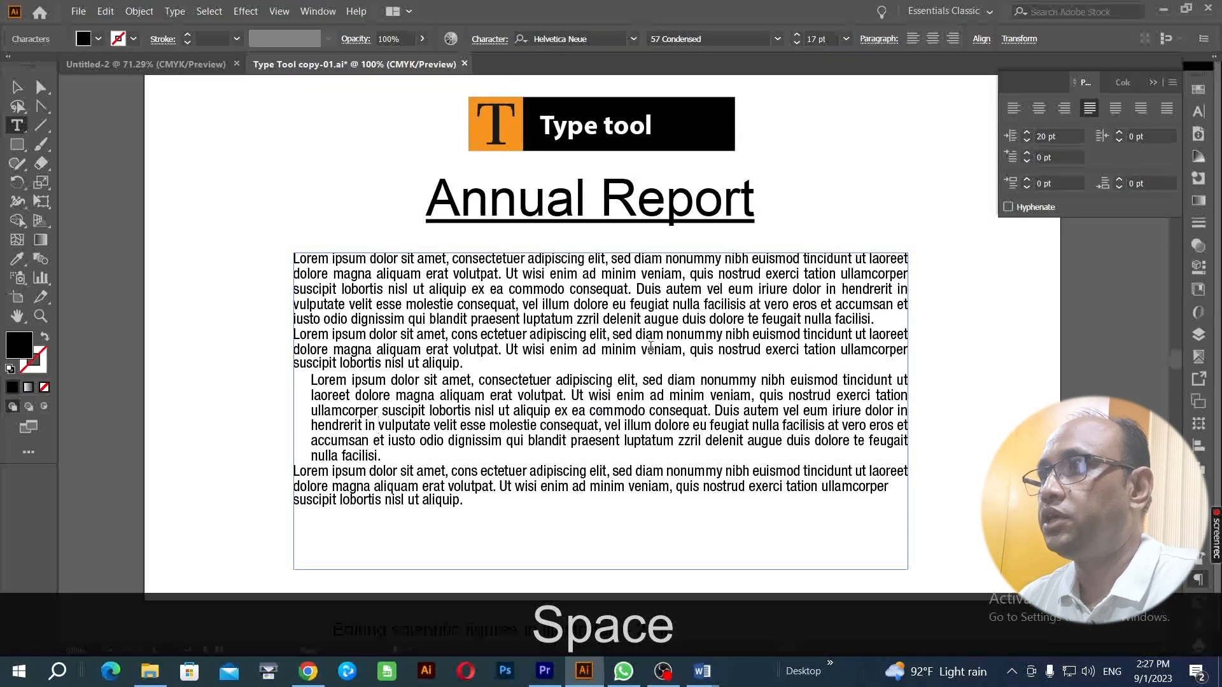
# Set the right indent of the third "Lorem ipsum" paragraph to 20 pt
pyautogui.tripleClick(633, 395)
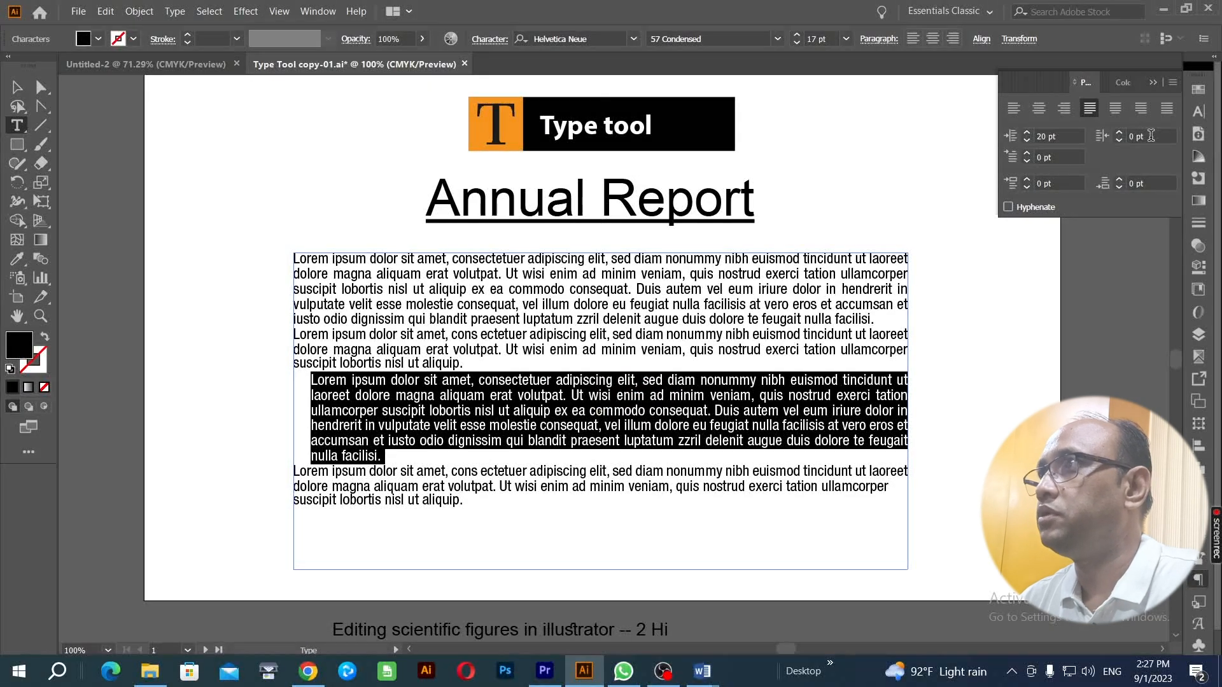
pyautogui.click(1150, 136)
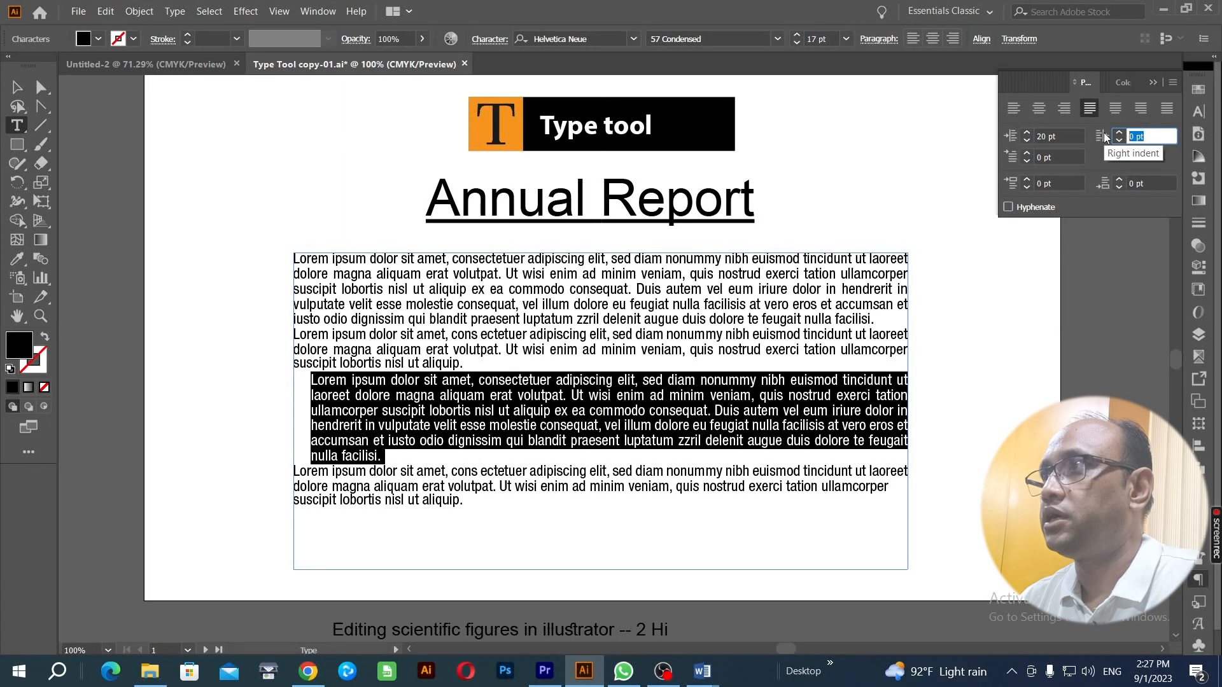
pyautogui.write('20')
pyautogui.press('Return')
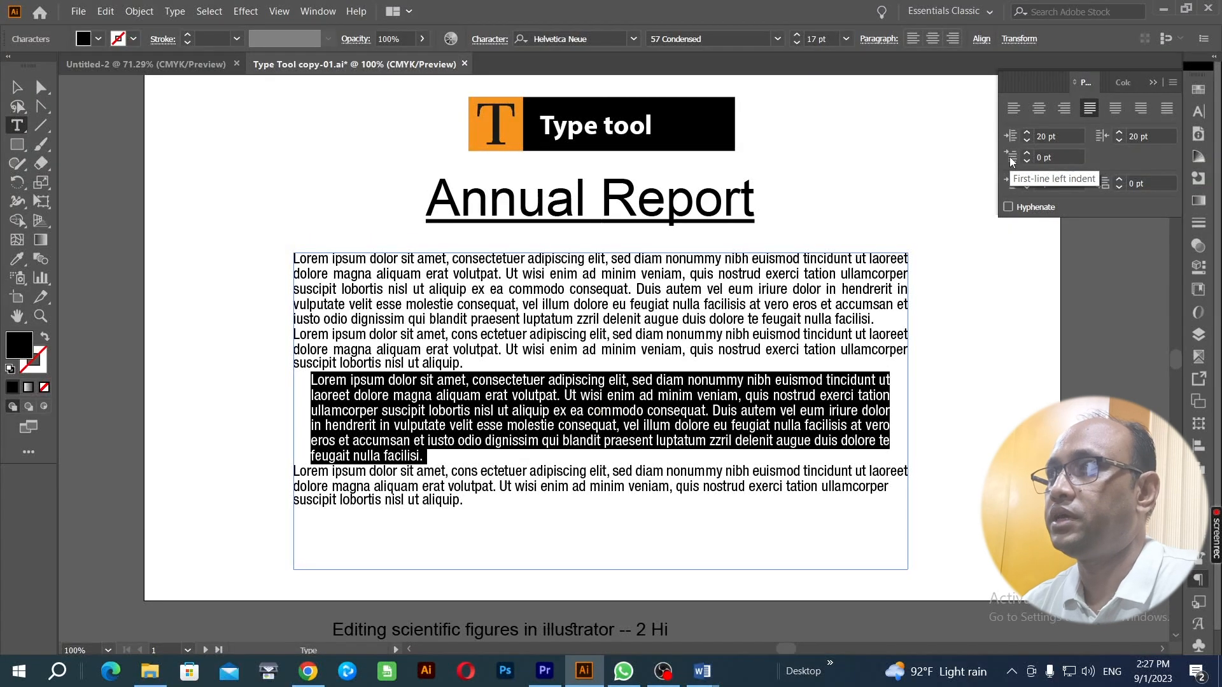
# Try a negative first-line left indent of -19 pt on the third paragraph
pyautogui.click(1027, 155)
pyautogui.click(1026, 155)
pyautogui.click(1027, 155)
pyautogui.click(1026, 154)
pyautogui.click(1026, 155)
pyautogui.click(1026, 155)
pyautogui.click(1026, 154)
pyautogui.click(1026, 154)
pyautogui.click(1026, 154)
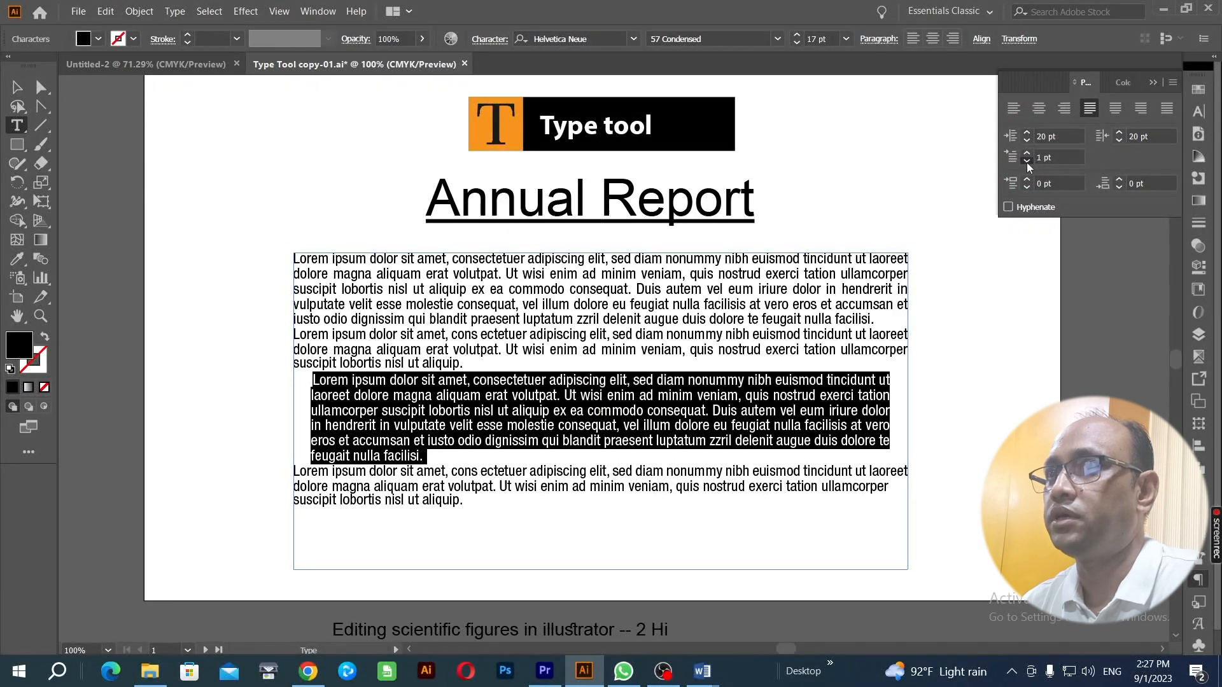
pyautogui.click(1026, 161)
pyautogui.click(1026, 162)
pyautogui.click(1026, 161)
pyautogui.click(1027, 161)
pyautogui.click(1026, 162)
pyautogui.click(1026, 162)
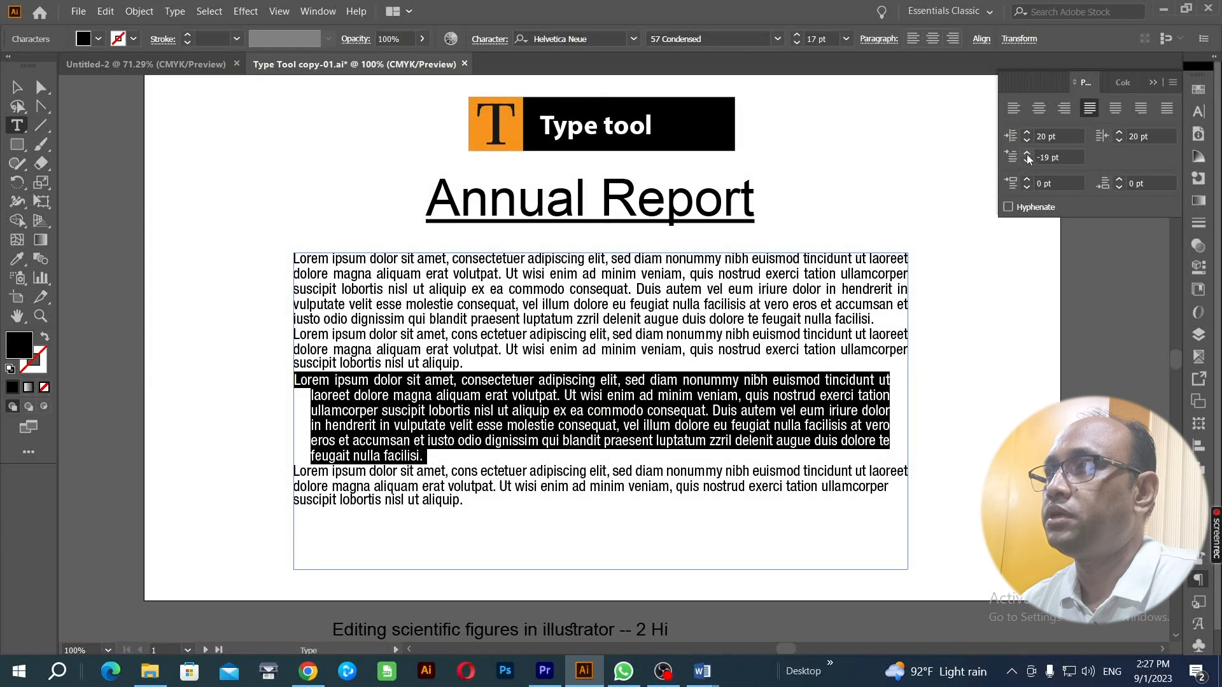
# Raise the first-line left indent of the third paragraph to 26 pt
pyautogui.click(1026, 154)
pyautogui.click(1026, 154)
pyautogui.click(1027, 154)
pyautogui.click(1026, 154)
pyautogui.click(1027, 154)
pyautogui.click(1027, 154)
pyautogui.click(1026, 154)
pyautogui.click(1027, 154)
pyautogui.click(1026, 154)
pyautogui.click(1027, 154)
pyautogui.click(1027, 154)
pyautogui.click(1026, 154)
pyautogui.click(1026, 154)
pyautogui.click(1027, 154)
pyautogui.click(1026, 154)
pyautogui.click(1026, 154)
pyautogui.click(1027, 154)
pyautogui.click(1026, 154)
pyautogui.click(1027, 154)
pyautogui.click(1027, 153)
pyautogui.click(1026, 154)
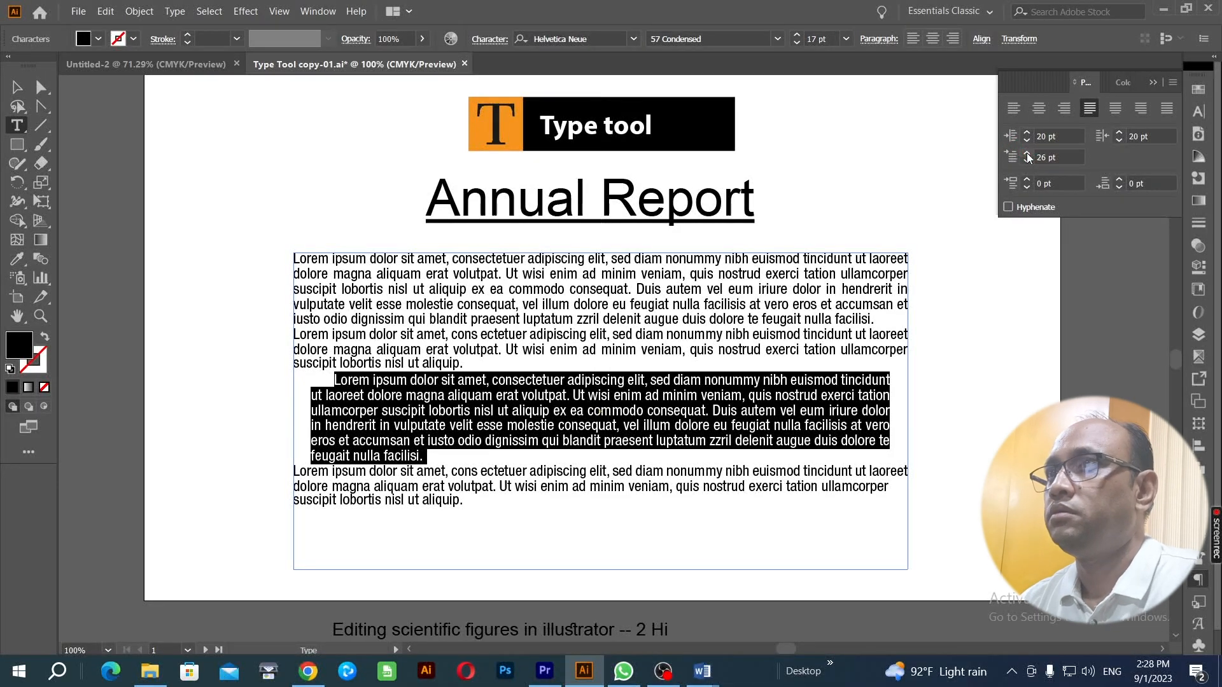
# Set the first-line left indent of the first body paragraph to 38 pt
pyautogui.tripleClick(448, 281)
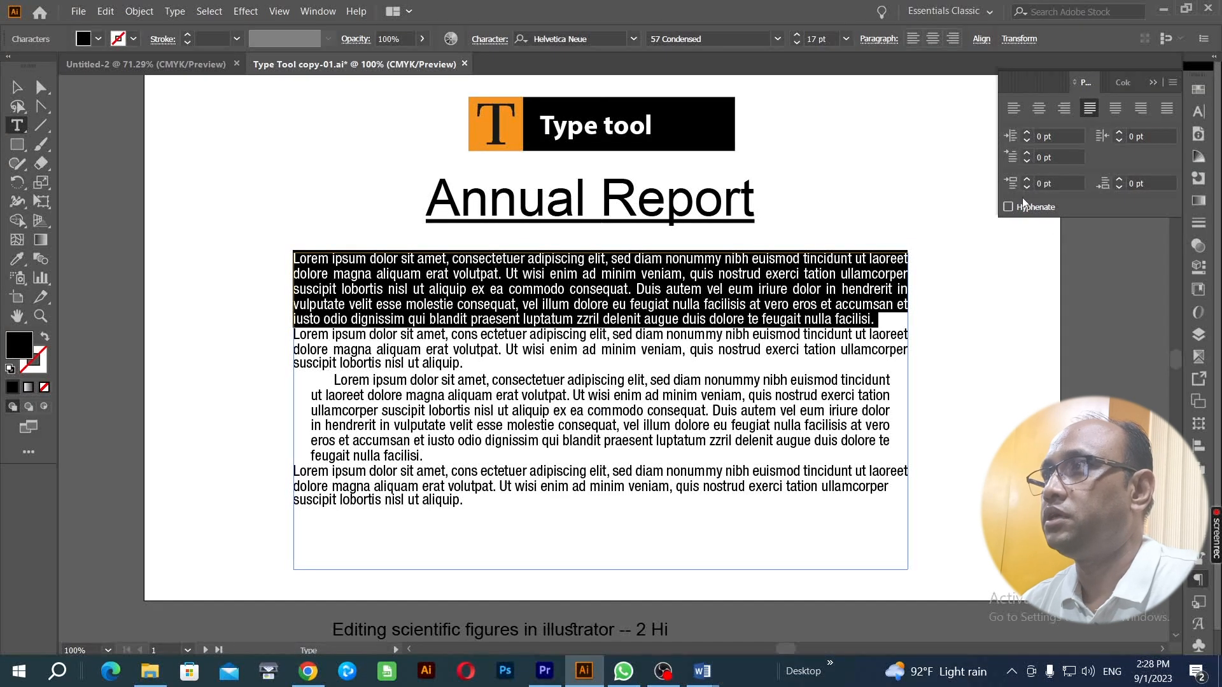
pyautogui.click(1028, 153)
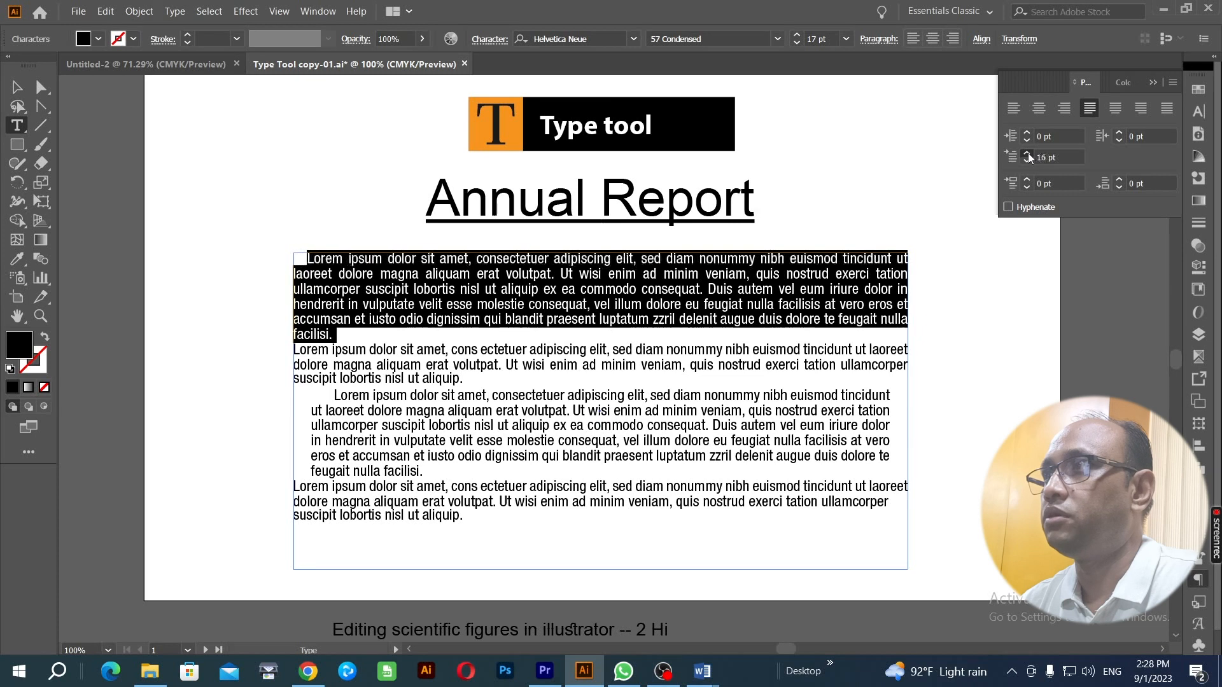
pyautogui.click(1028, 154)
pyautogui.click(1029, 153)
pyautogui.click(1028, 153)
pyautogui.click(1028, 153)
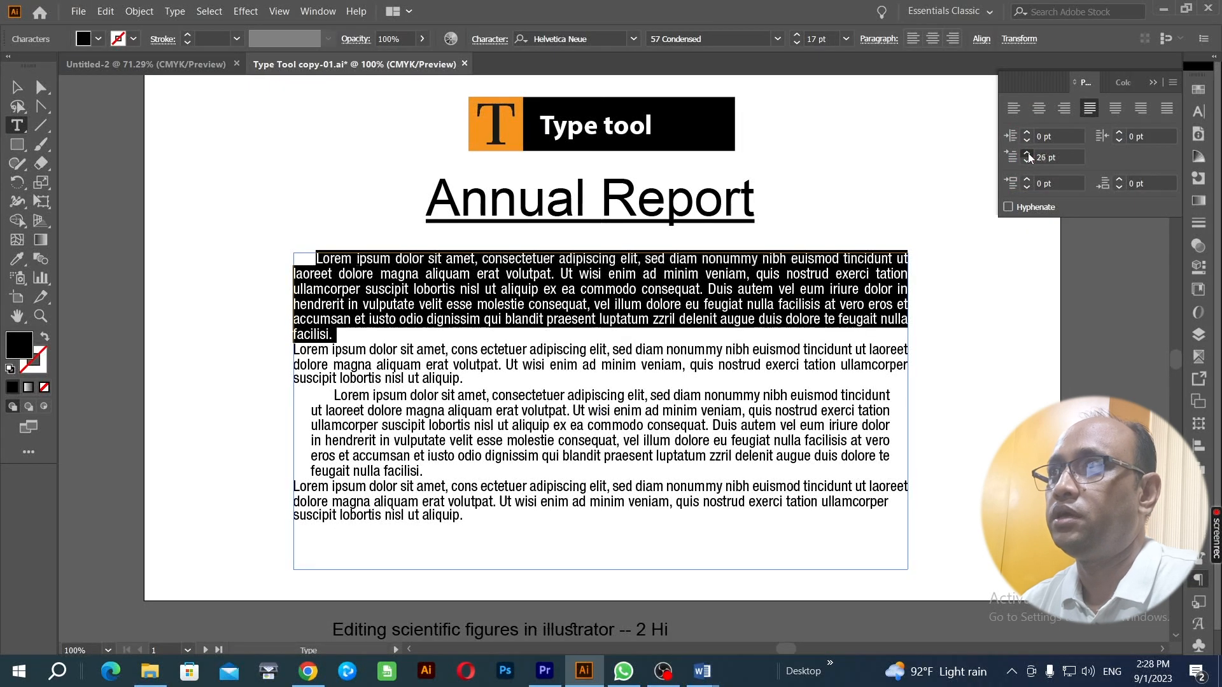
pyautogui.click(1028, 154)
pyautogui.click(1028, 154)
pyautogui.click(1029, 154)
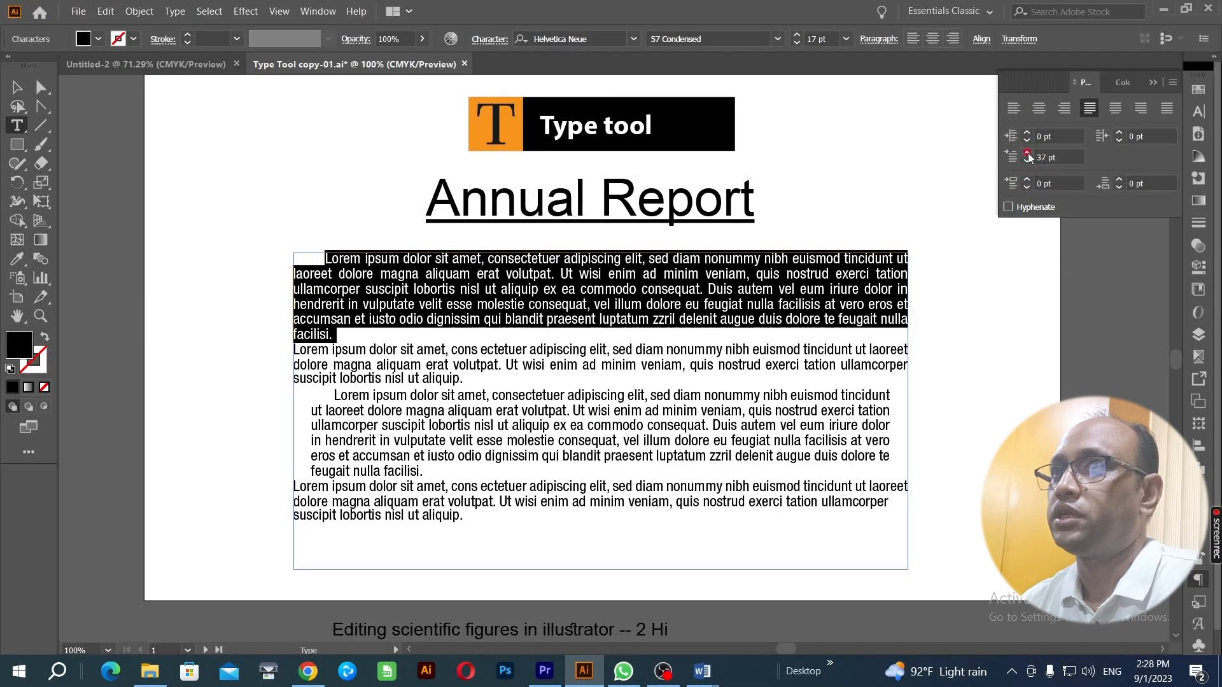
pyautogui.click(429, 320)
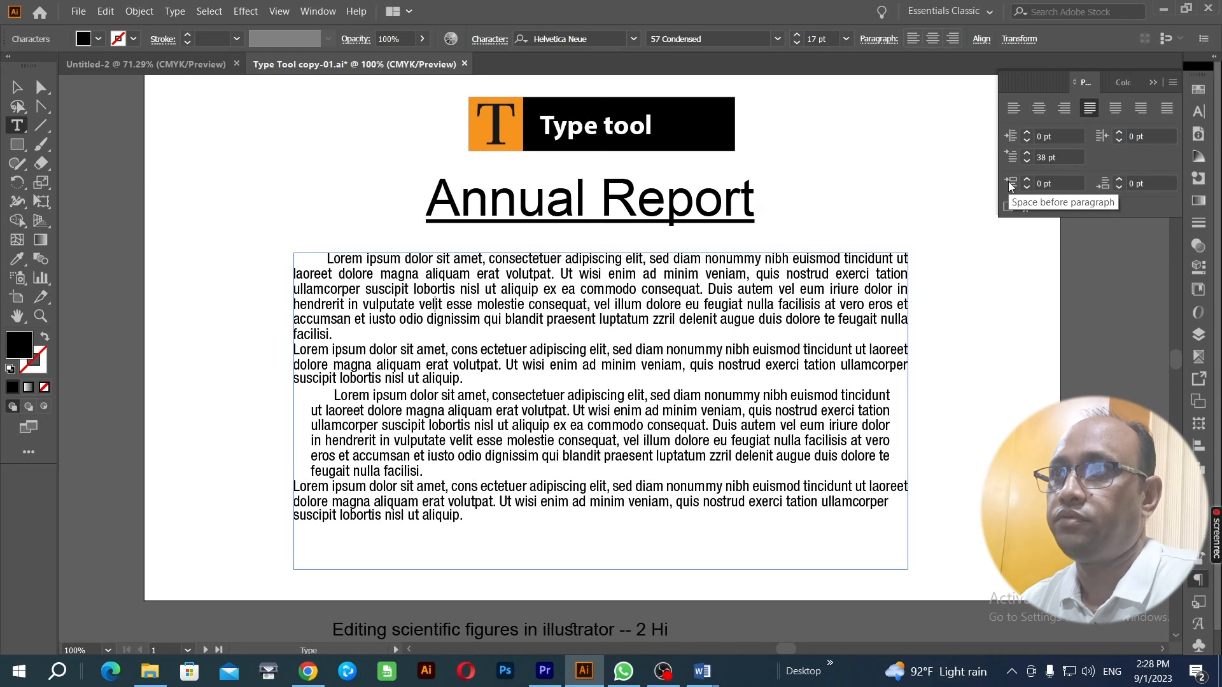
# Select the whole body text frame and set its space before paragraph to 11 pt
pyautogui.press('ctrl')
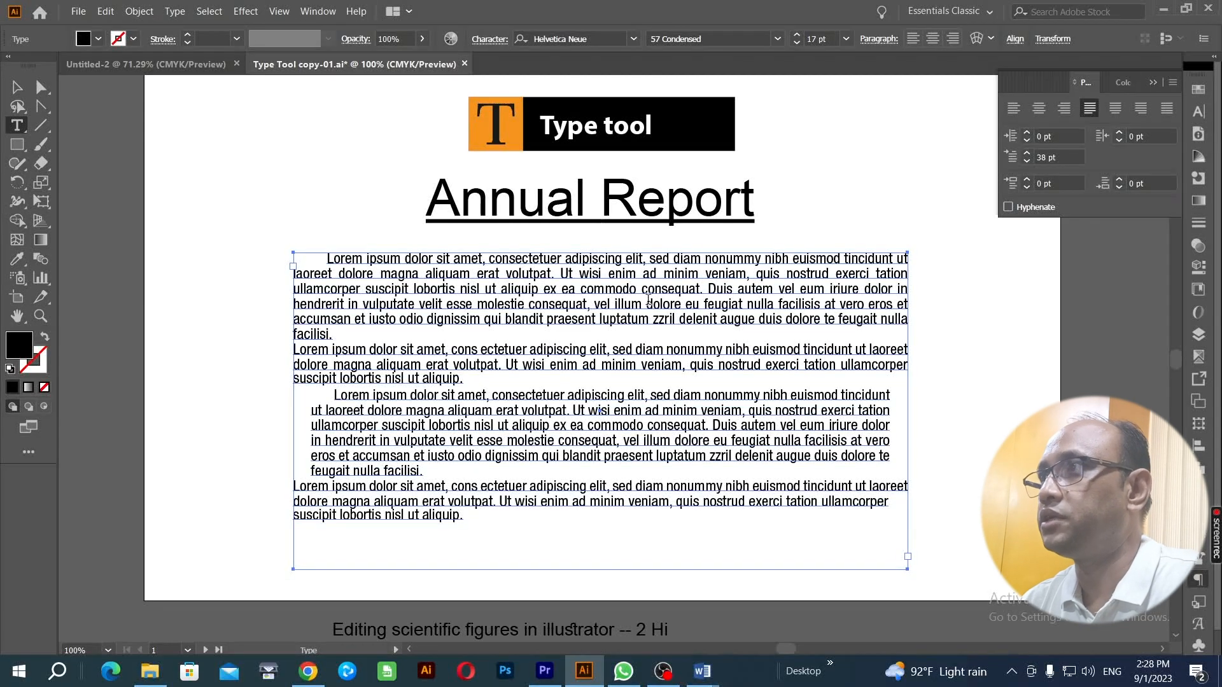
pyautogui.click(1027, 179)
pyautogui.click(1027, 180)
pyautogui.click(1027, 179)
pyautogui.click(1027, 179)
pyautogui.click(1026, 180)
pyautogui.click(1026, 179)
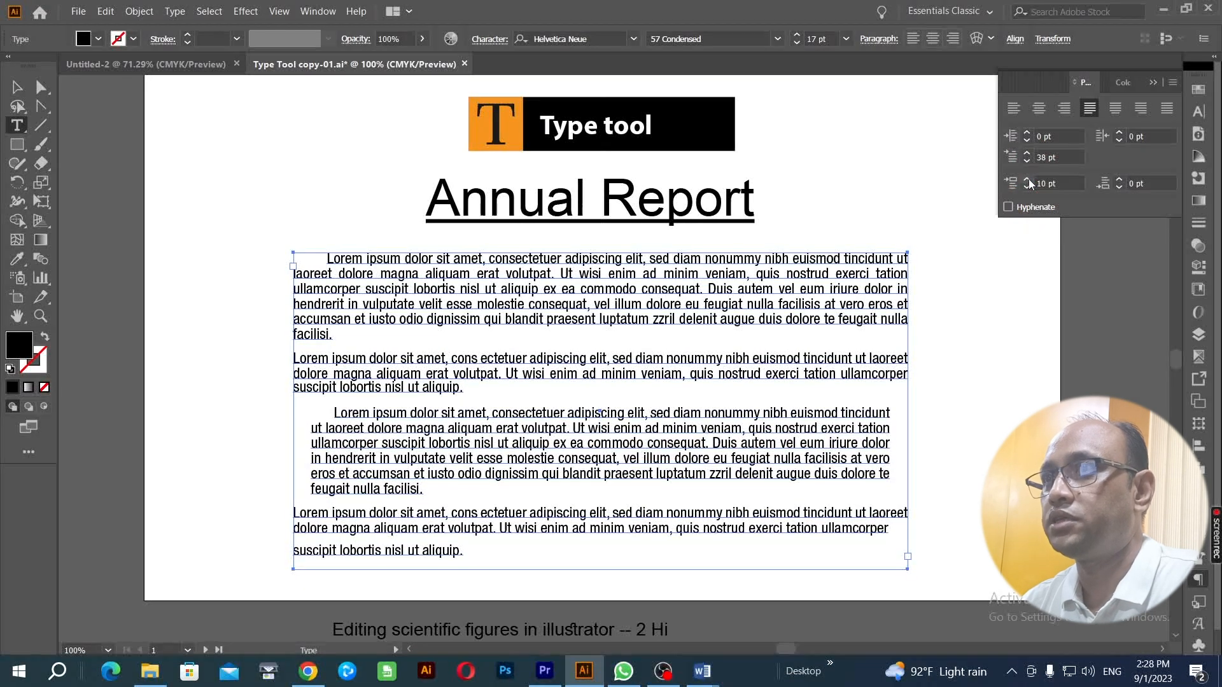
pyautogui.click(1027, 179)
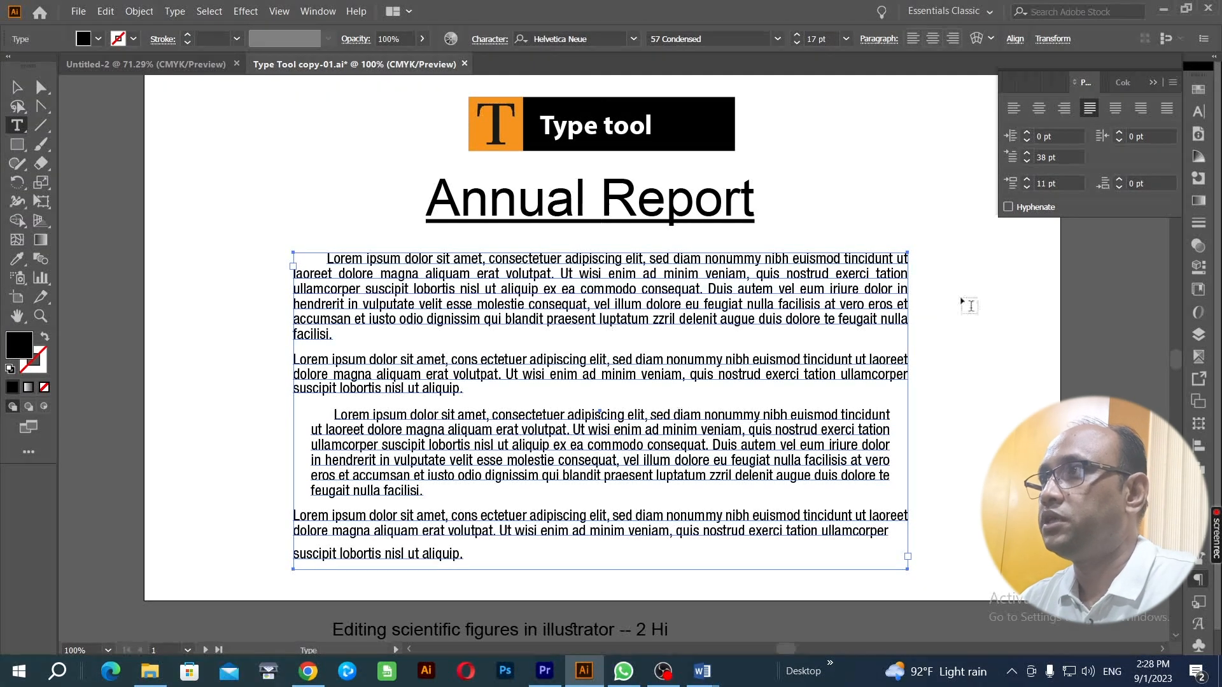
# Reset the first-line left indent to 0 pt for the whole body text frame
pyautogui.click(1049, 159)
pyautogui.write('0')
pyautogui.press('Return')
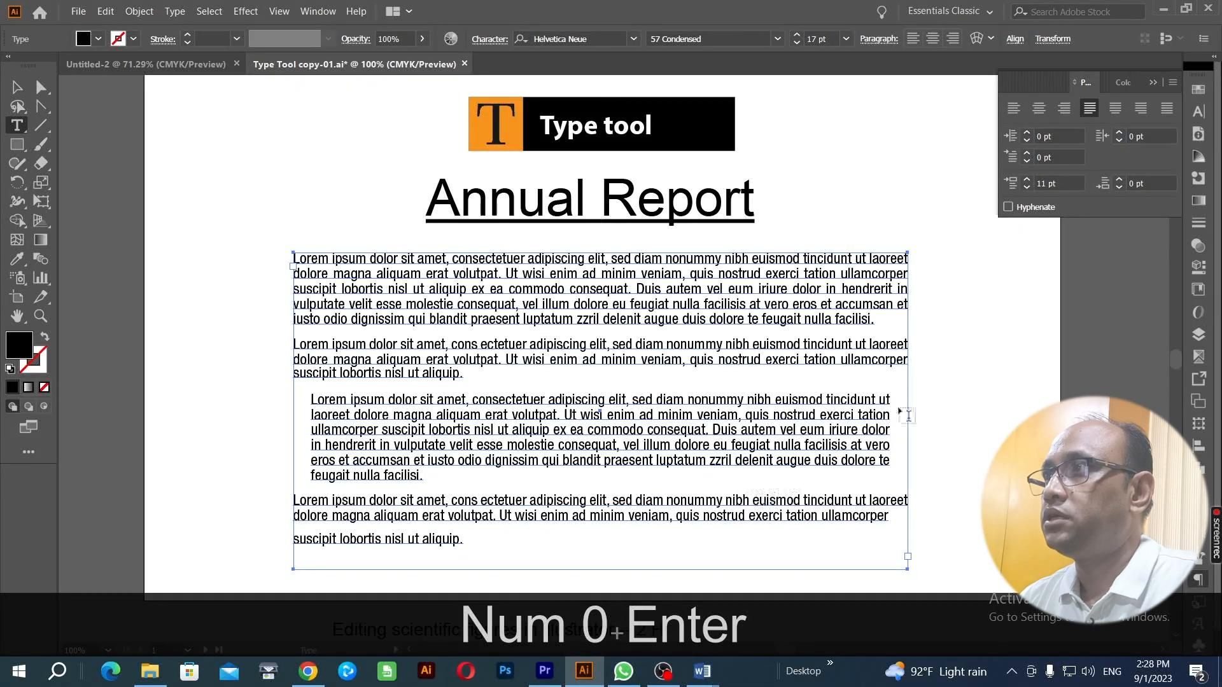
# Try a space before paragraph of 10 pt on the whole body text frame
pyautogui.click(1025, 187)
pyautogui.click(1025, 187)
pyautogui.click(1026, 188)
pyautogui.click(1026, 188)
pyautogui.click(1027, 180)
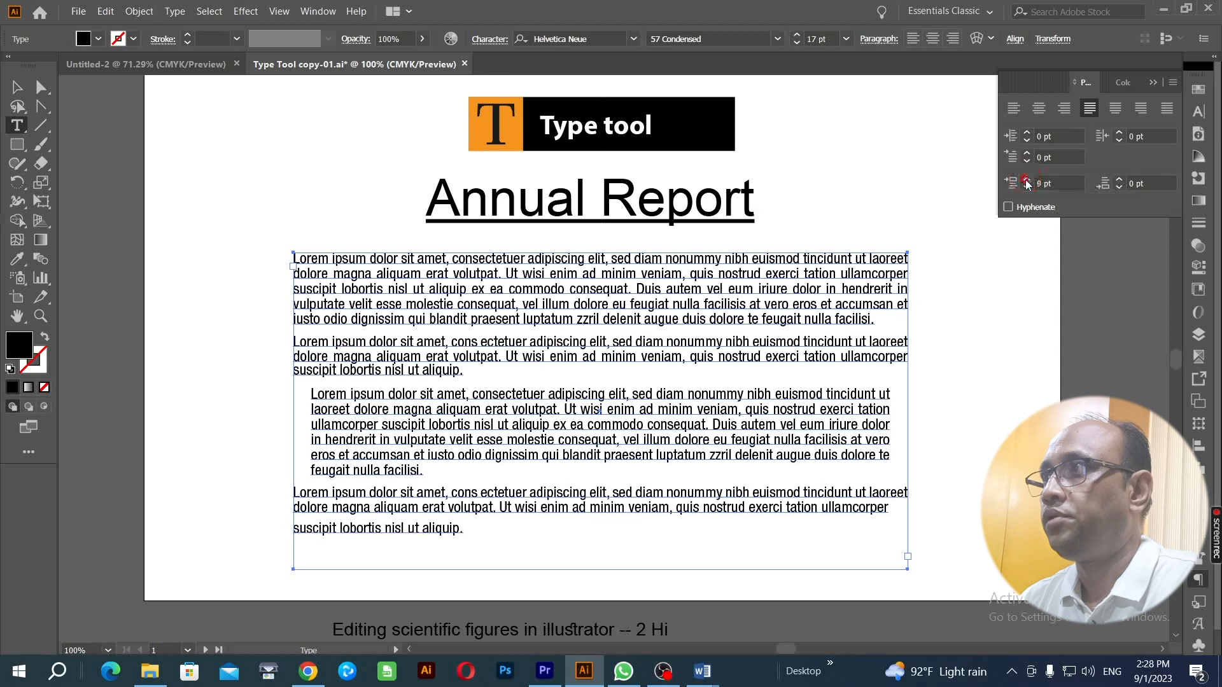
pyautogui.click(1026, 180)
pyautogui.click(1026, 180)
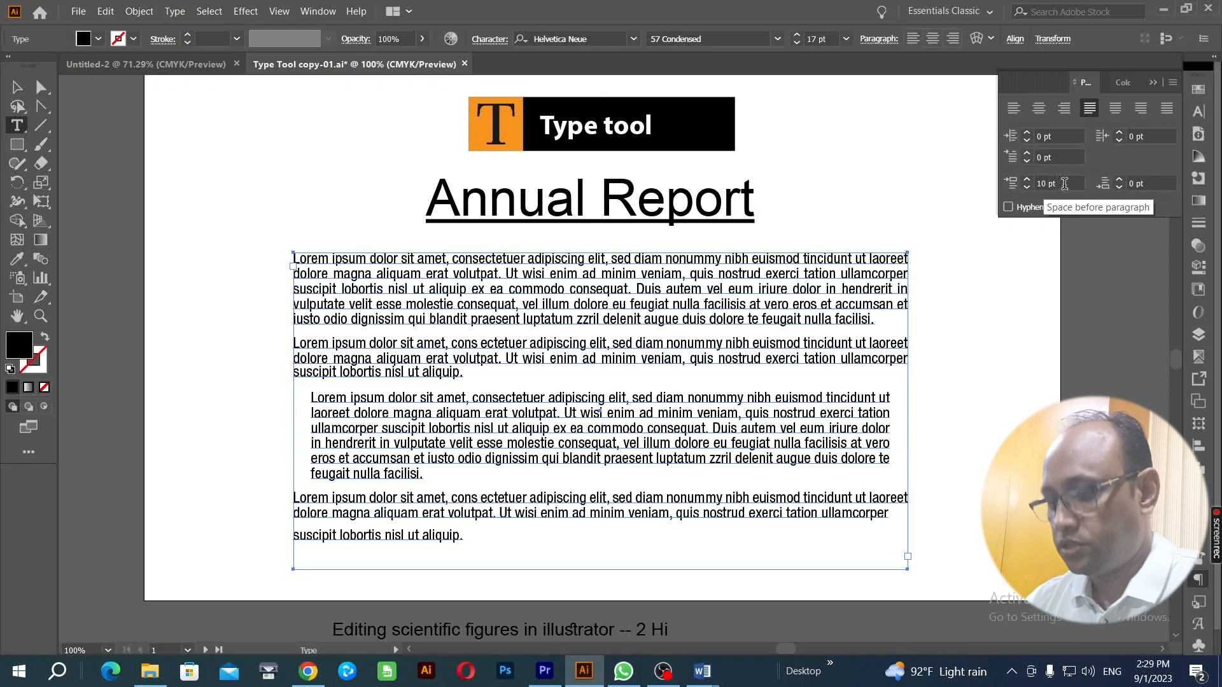
# Set the space before paragraph to 0 pt for the whole body text frame
pyautogui.click(1043, 183)
pyautogui.write('0')
pyautogui.press('KP_Enter')
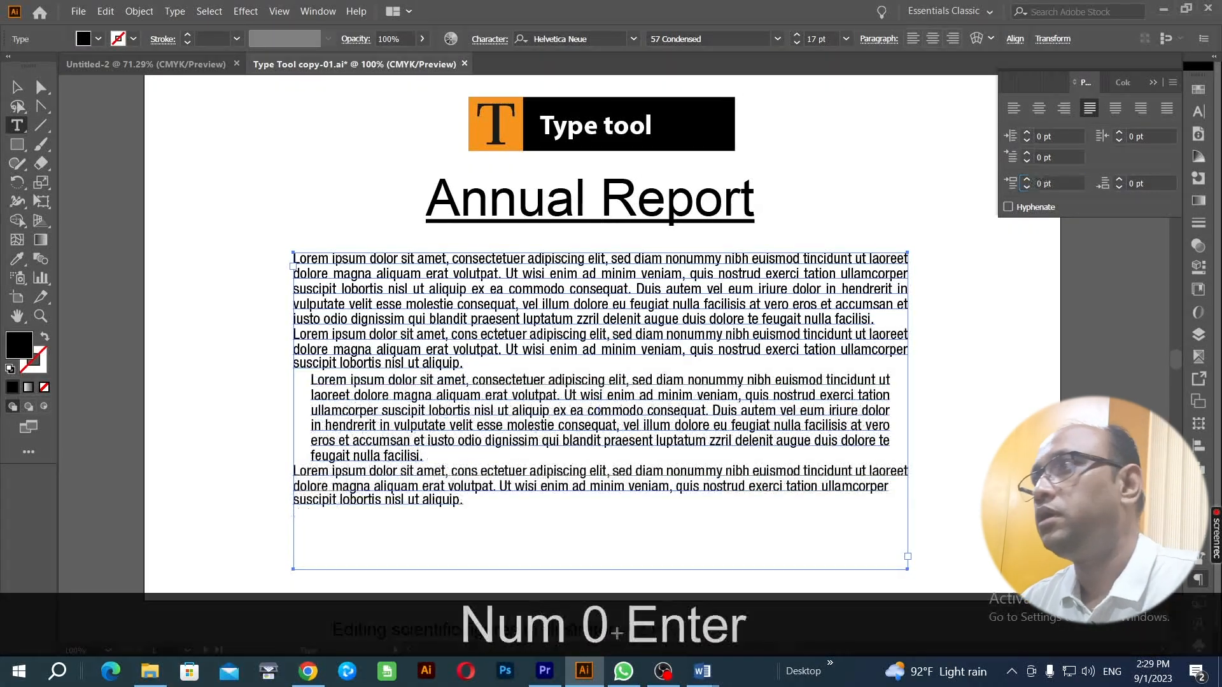
# Set the space after paragraph to 11 pt for the whole body text frame
pyautogui.click(1119, 180)
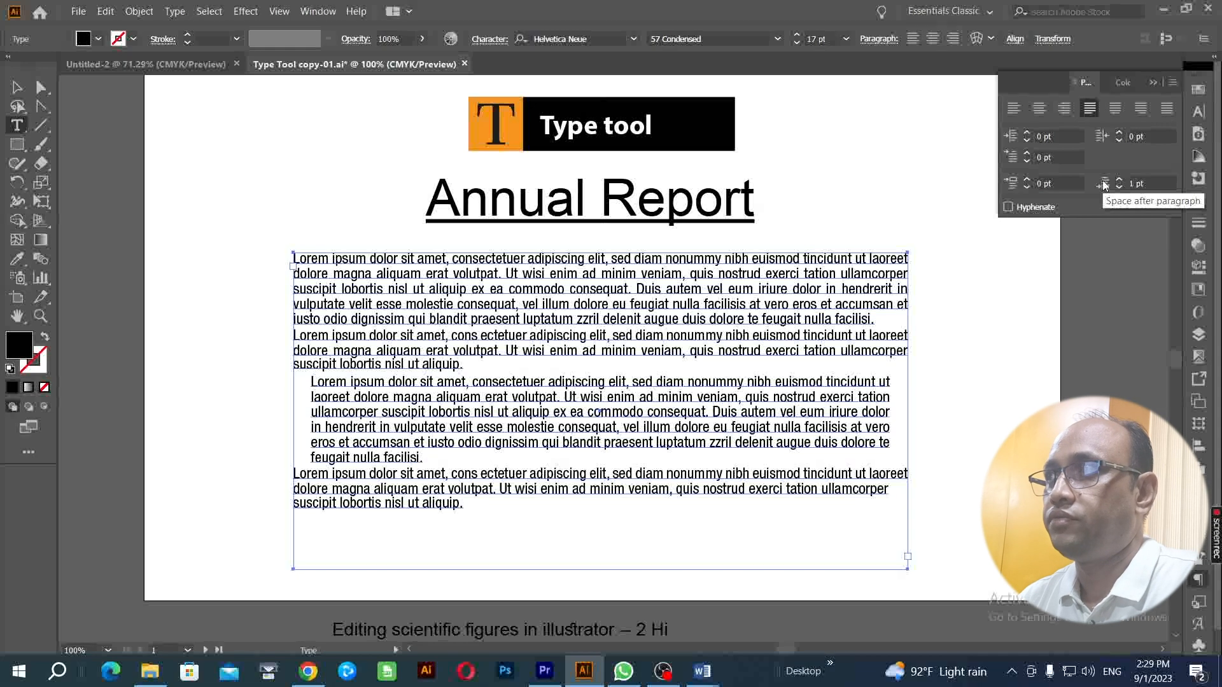
pyautogui.click(1119, 181)
pyautogui.click(1119, 181)
pyautogui.click(1118, 181)
pyautogui.click(1119, 181)
pyautogui.click(1118, 181)
pyautogui.click(1118, 181)
pyautogui.click(1119, 181)
pyautogui.click(1119, 181)
pyautogui.click(1119, 181)
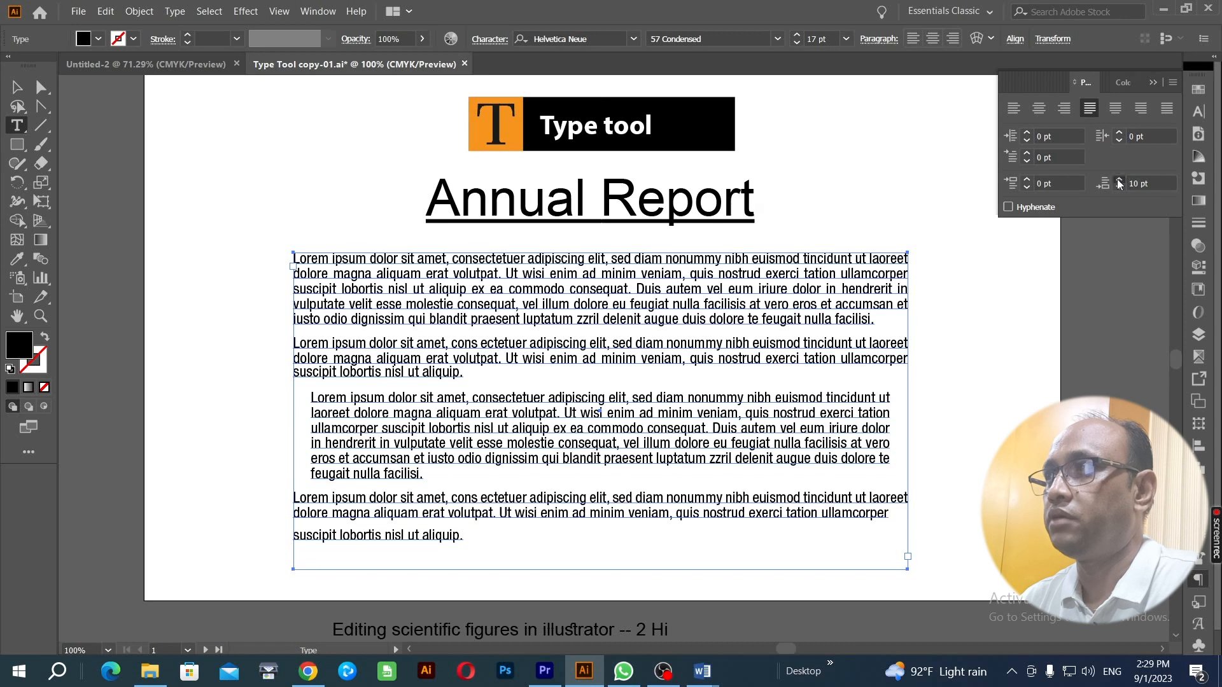
pyautogui.click(1118, 181)
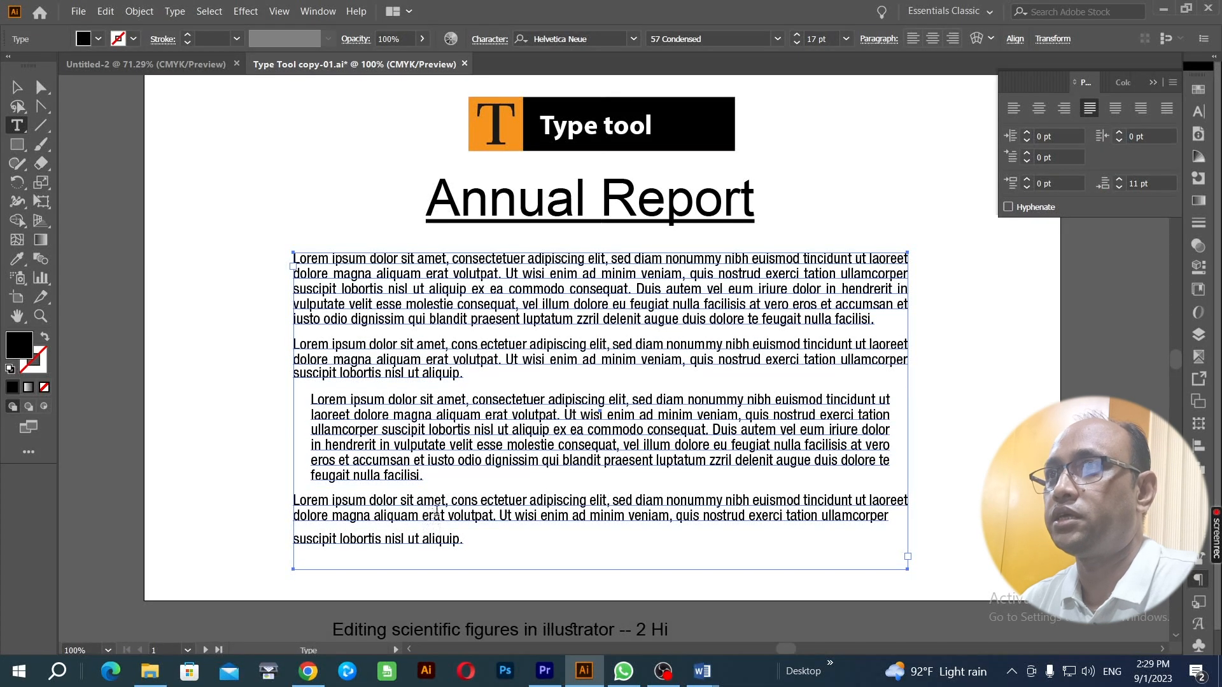
# Set the space after the third, indented paragraph alone to 18 pt
pyautogui.tripleClick(432, 435)
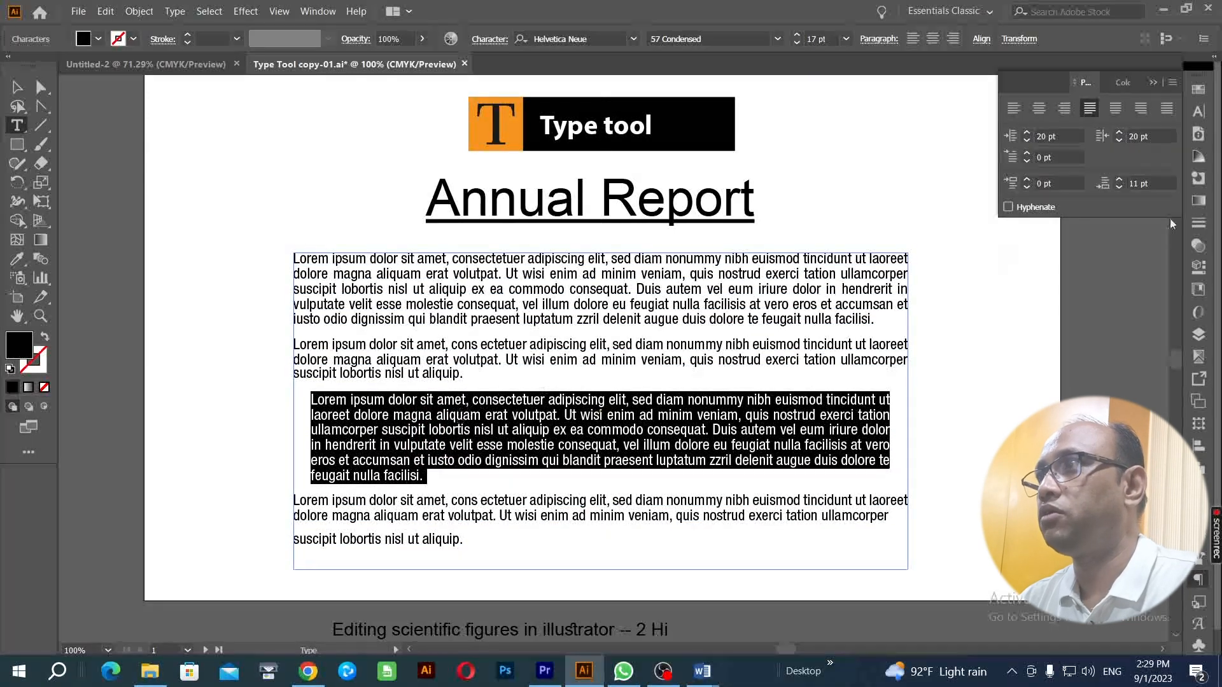
pyautogui.click(1118, 188)
pyautogui.click(1118, 188)
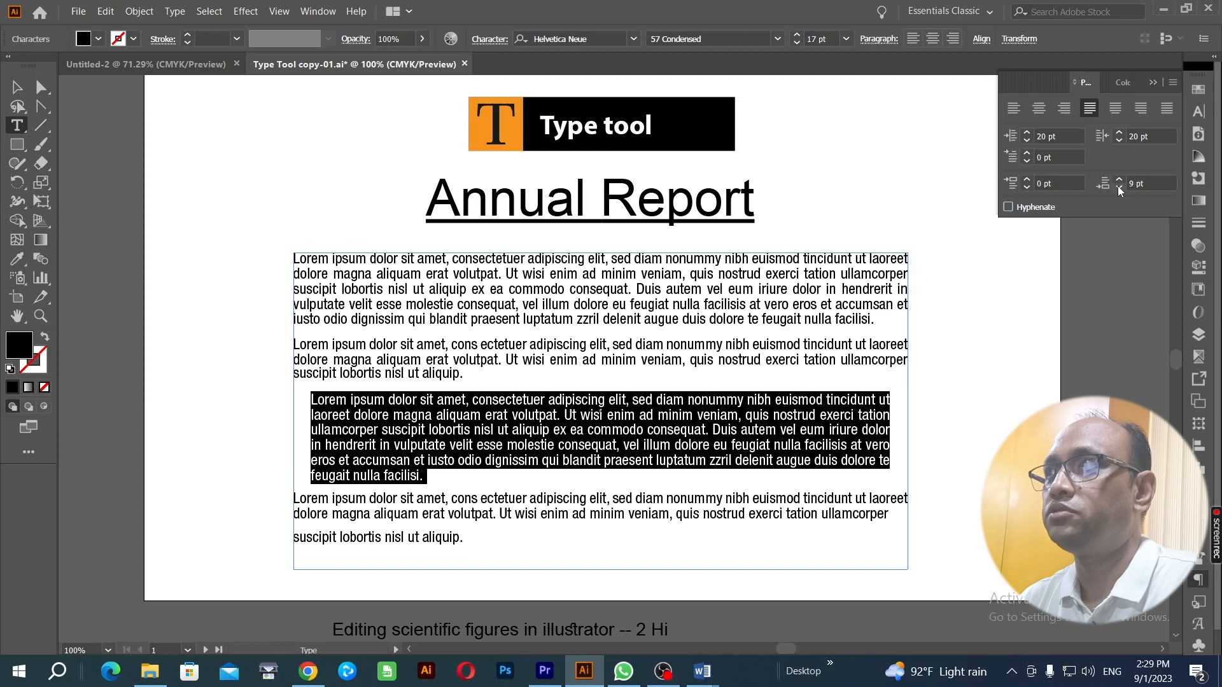
pyautogui.click(1119, 179)
pyautogui.click(1120, 179)
pyautogui.click(1119, 180)
pyautogui.click(1119, 179)
pyautogui.click(1119, 179)
pyautogui.click(1120, 180)
pyautogui.click(1119, 179)
pyautogui.click(1119, 189)
pyautogui.click(1119, 189)
pyautogui.click(1119, 180)
pyautogui.click(1119, 179)
pyautogui.click(1119, 179)
pyautogui.click(1119, 180)
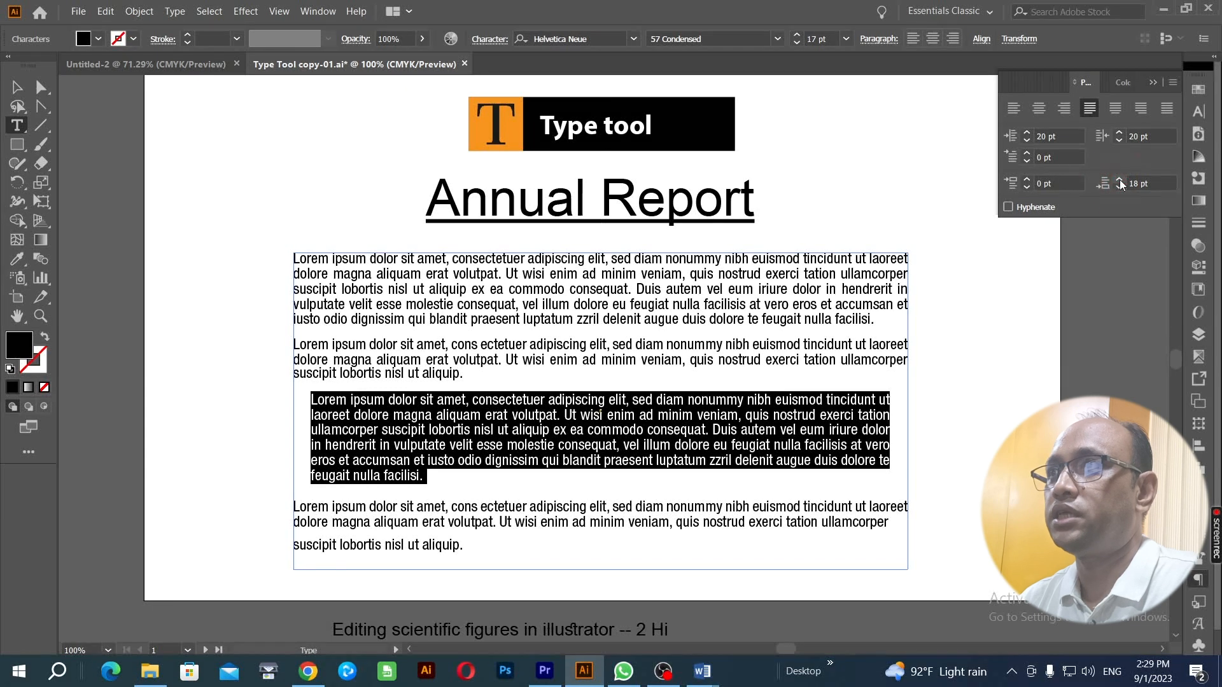
# Fine-tune the space after the third paragraph to 19 pt
pyautogui.tripleClick(804, 430)
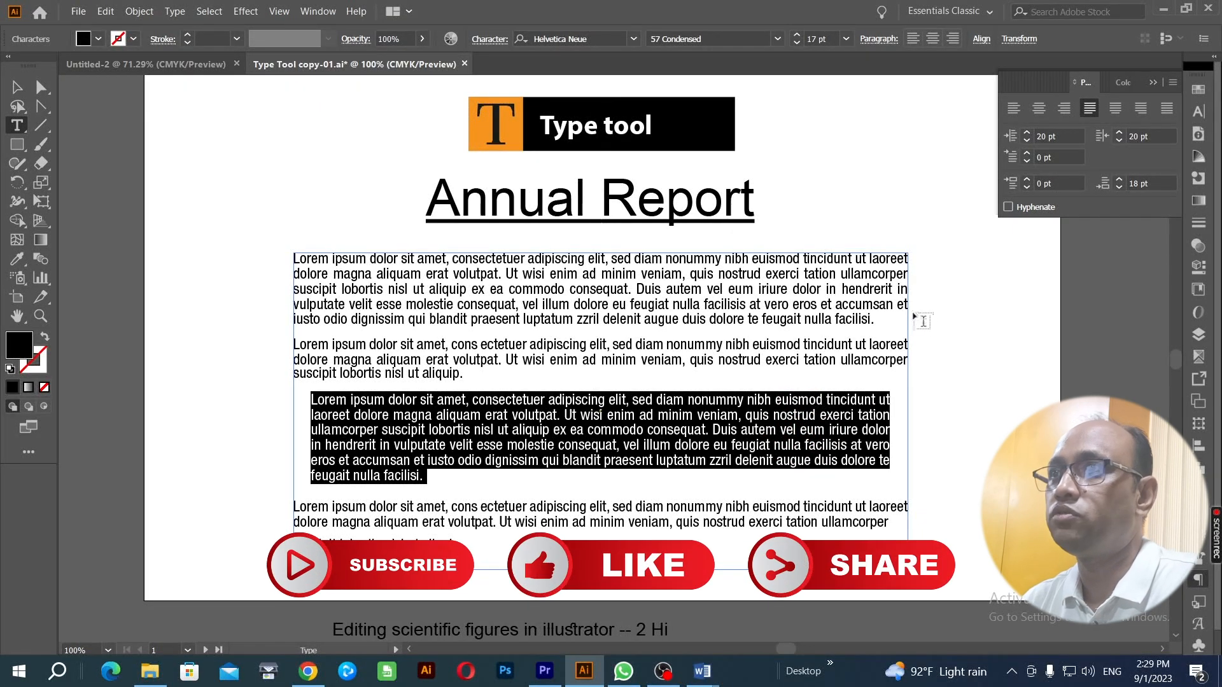
pyautogui.click(1119, 181)
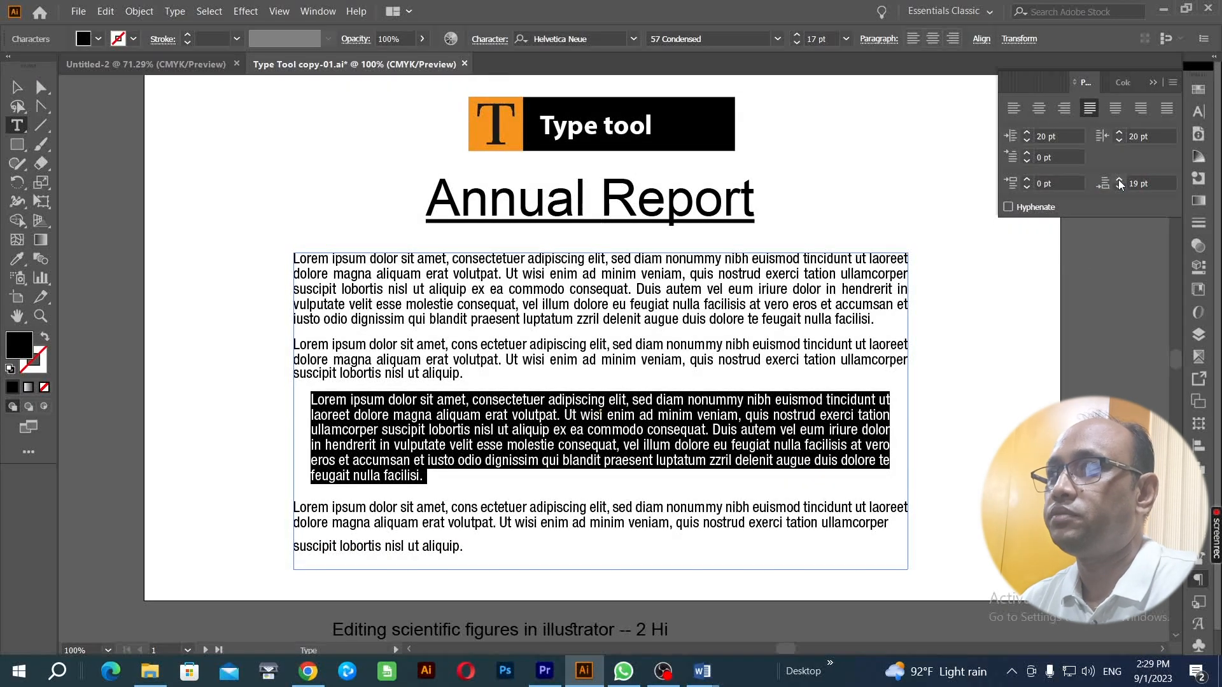
pyautogui.click(1119, 181)
pyautogui.click(1119, 180)
pyautogui.click(1118, 180)
pyautogui.click(1118, 180)
pyautogui.click(1119, 188)
pyautogui.click(1118, 188)
pyautogui.click(1119, 188)
pyautogui.click(1118, 188)
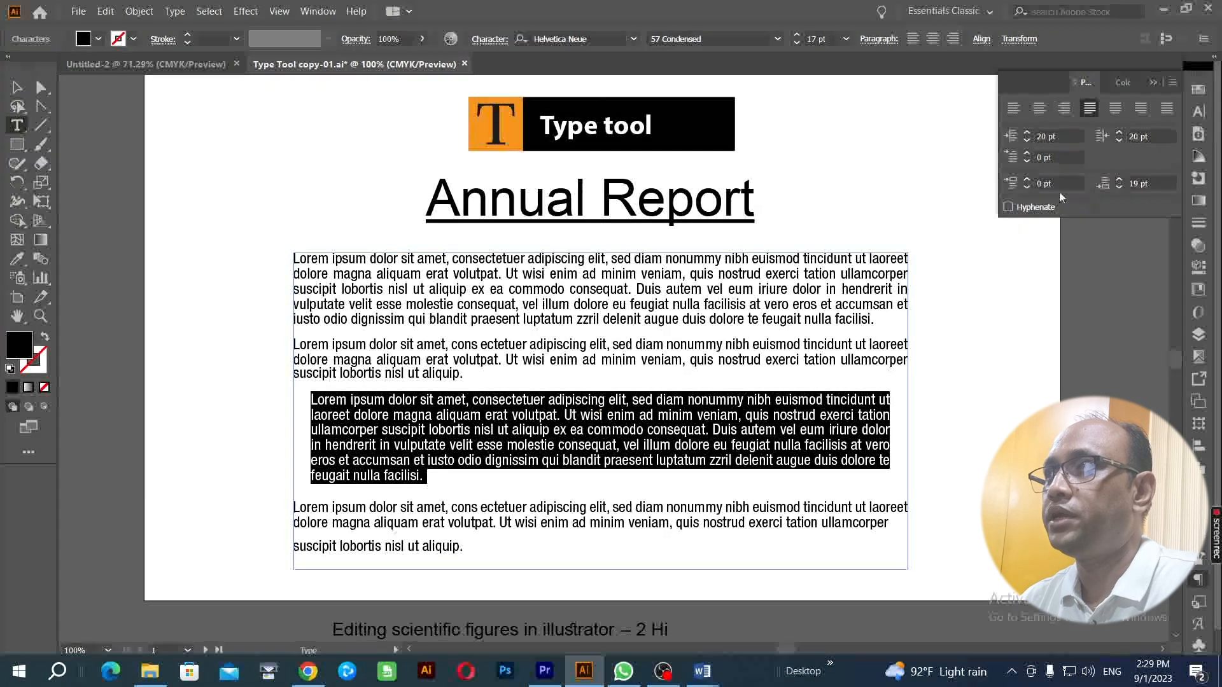
# Try a space before paragraph of 7 pt on the third paragraph
pyautogui.click(1025, 178)
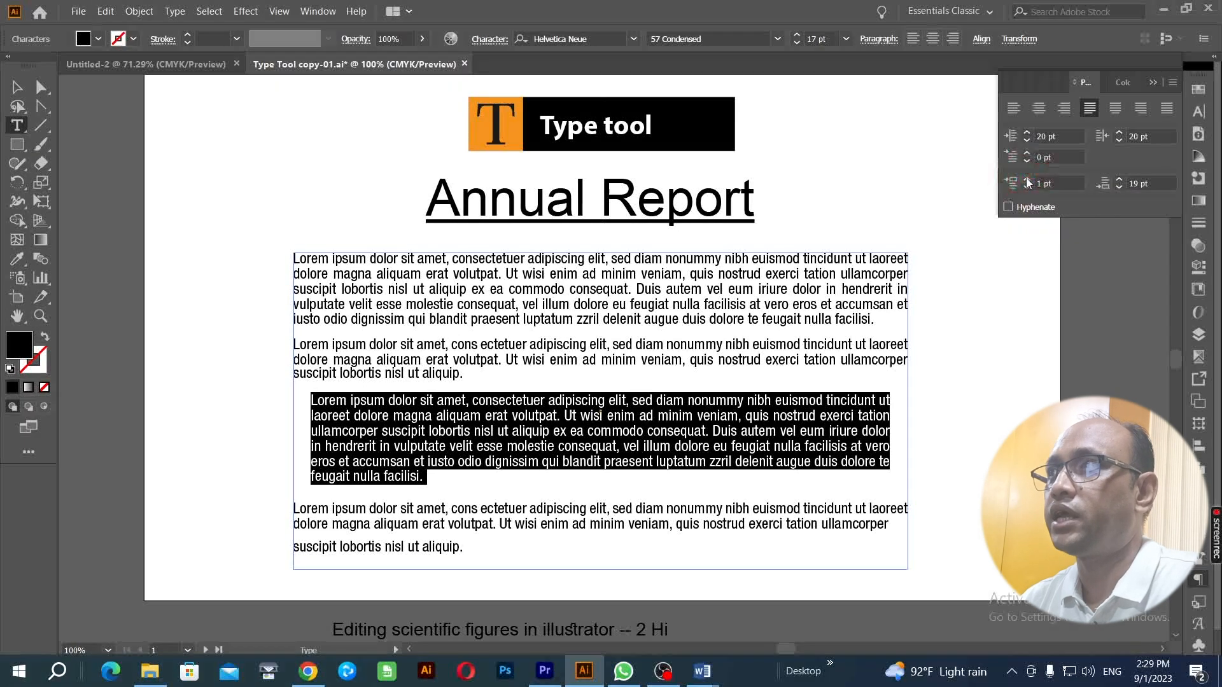
pyautogui.click(1027, 180)
pyautogui.click(1027, 180)
pyautogui.click(1028, 180)
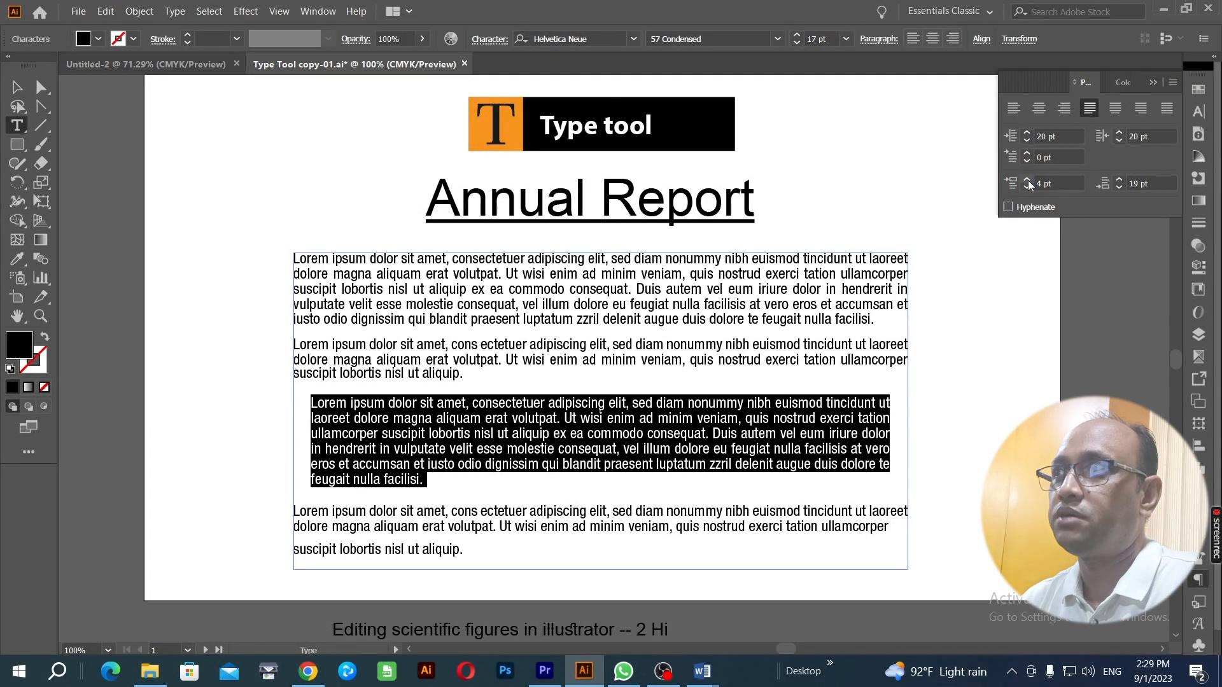
pyautogui.click(1028, 181)
pyautogui.click(1028, 180)
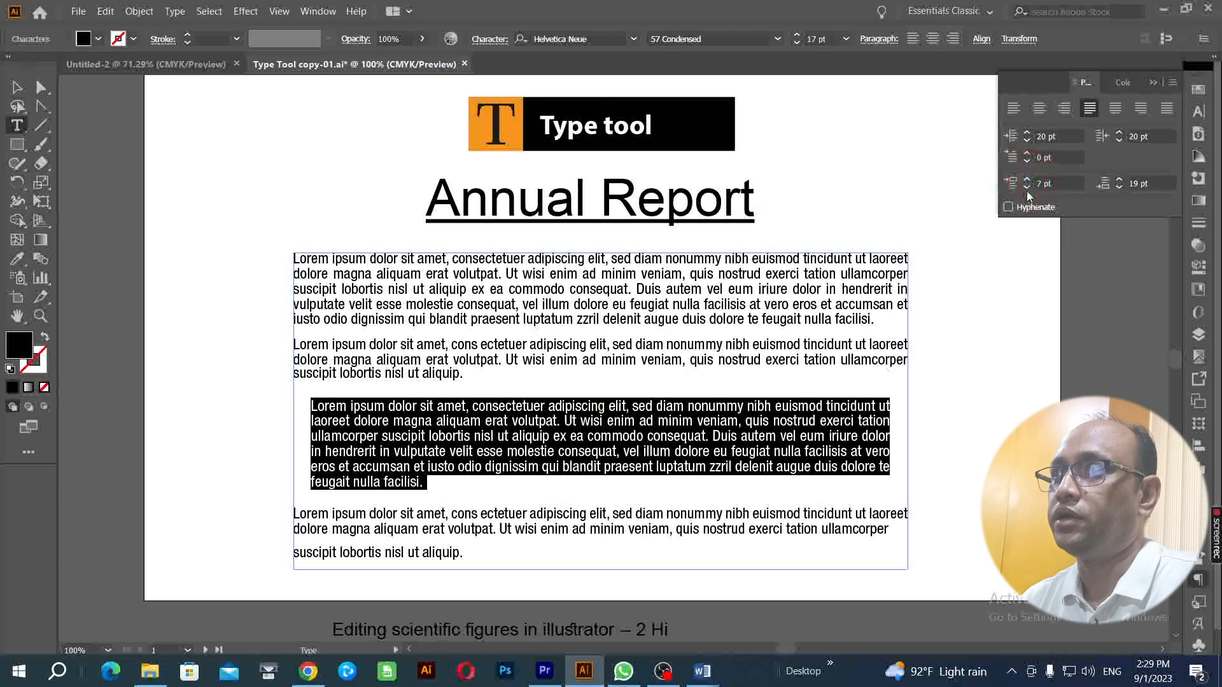
# Reduce the space before the third paragraph to 2 pt
pyautogui.click(1024, 189)
pyautogui.click(1024, 188)
pyautogui.click(1024, 189)
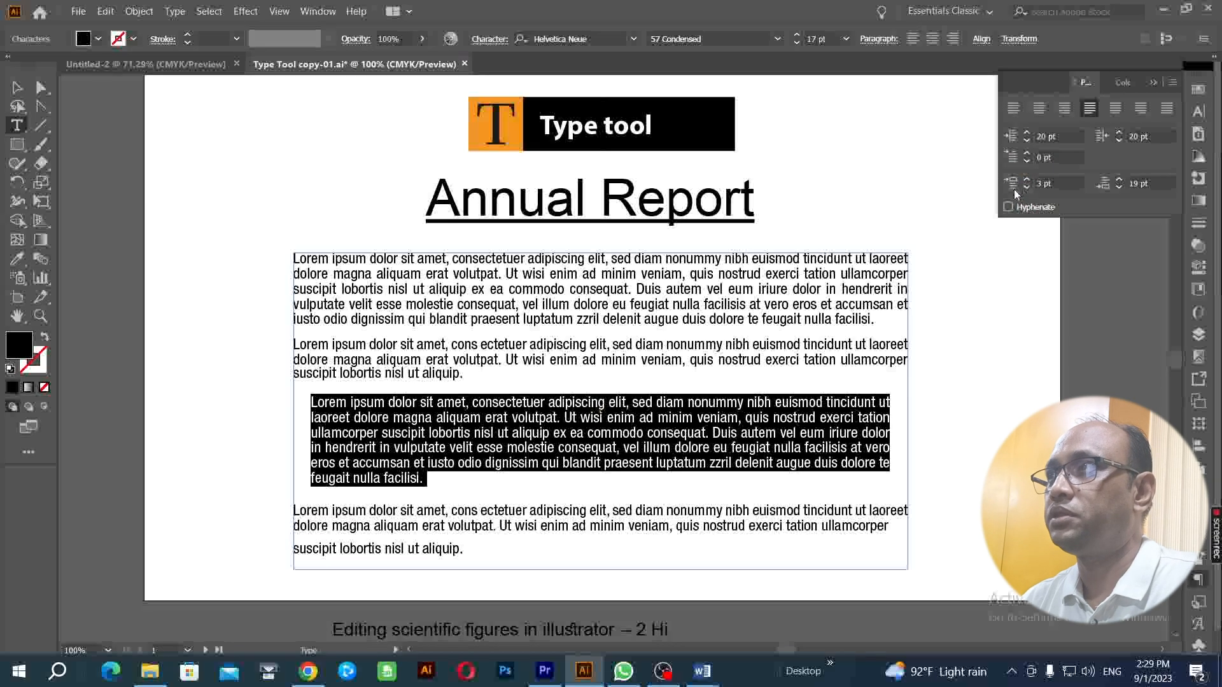
pyautogui.click(1026, 189)
pyautogui.click(1027, 188)
pyautogui.click(1027, 189)
pyautogui.click(1027, 188)
pyautogui.click(1024, 179)
pyautogui.click(1025, 180)
pyautogui.click(1024, 179)
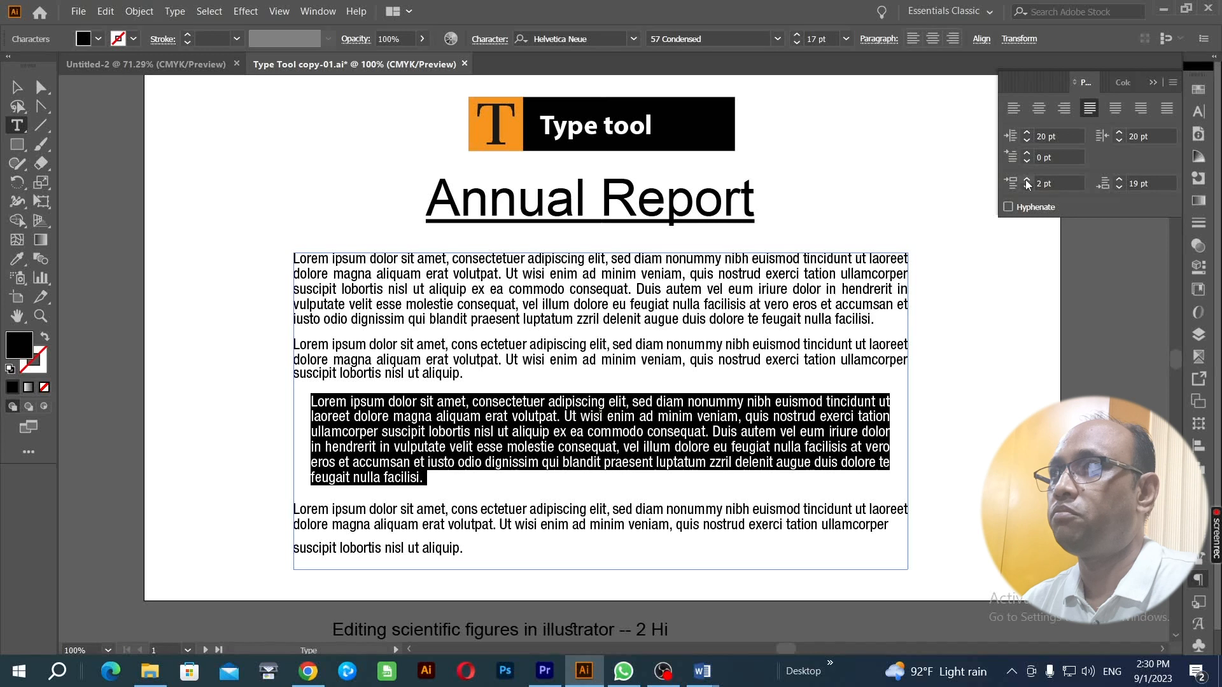
# Set the space before the third, indented paragraph to 6 pt
pyautogui.click(1025, 179)
pyautogui.click(1025, 179)
pyautogui.click(1025, 180)
pyautogui.click(1025, 179)
pyautogui.click(1025, 188)
pyautogui.click(1025, 189)
pyautogui.click(1028, 178)
pyautogui.click(1029, 178)
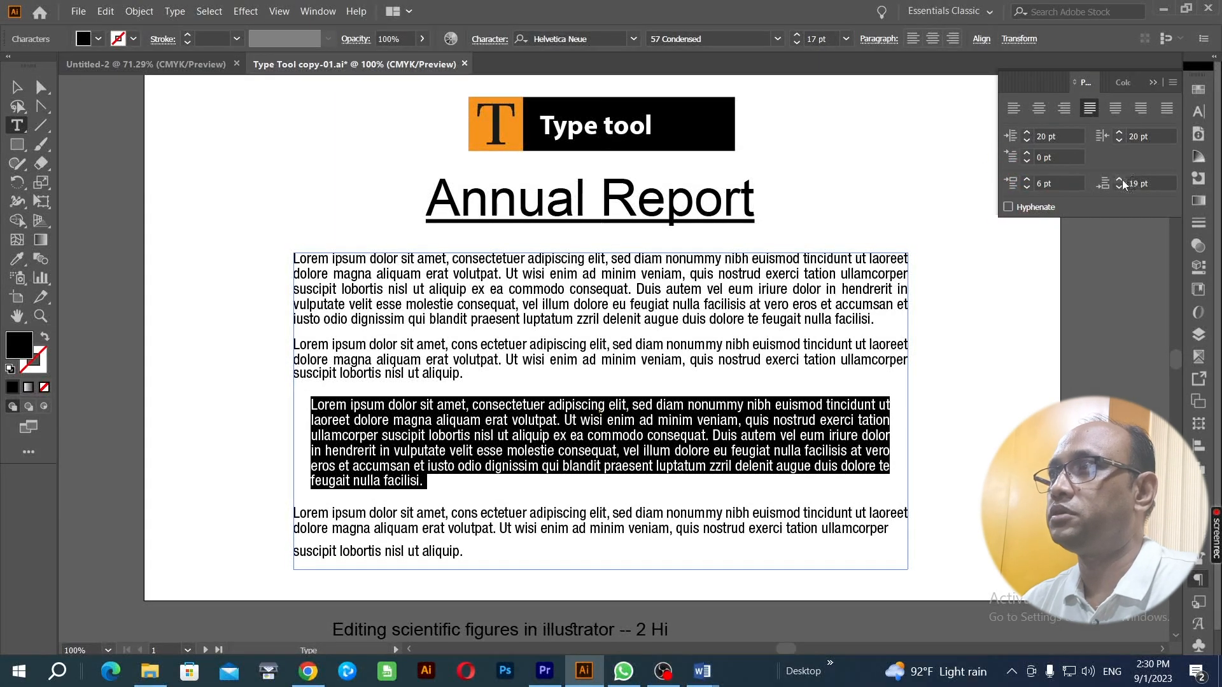
# Adjust the space after the third, indented paragraph to 17 pt
pyautogui.click(1120, 180)
pyautogui.click(1120, 180)
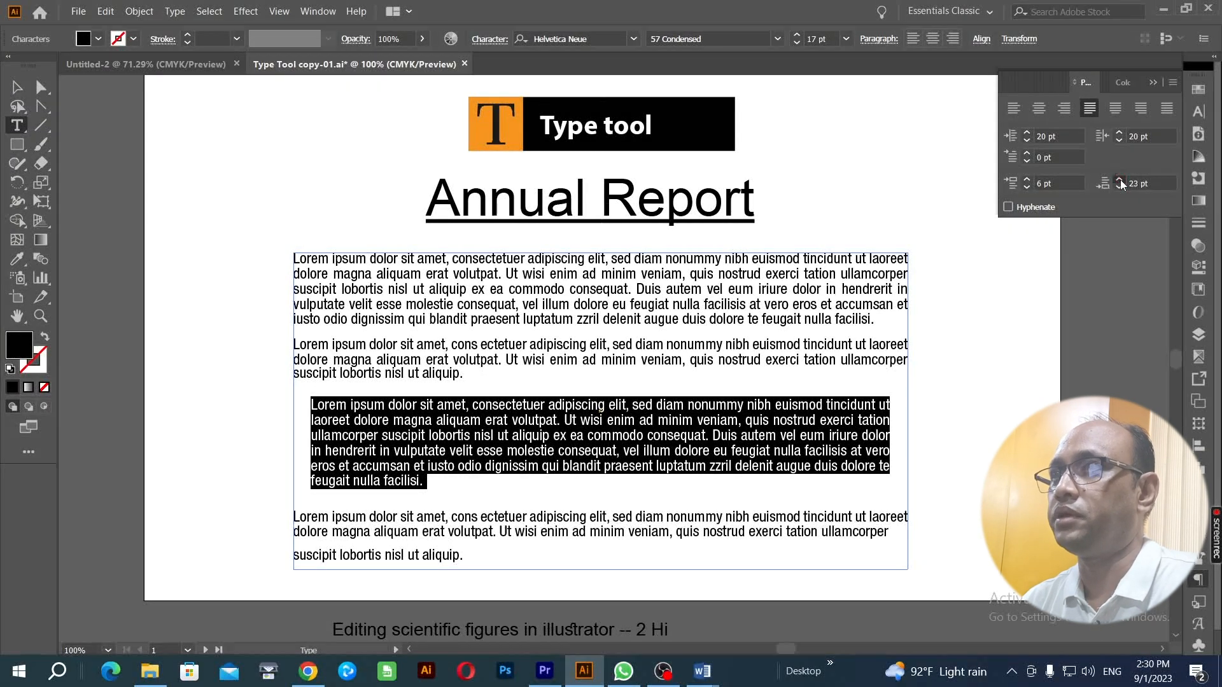
pyautogui.click(1120, 189)
pyautogui.click(1120, 189)
pyautogui.click(1120, 189)
pyautogui.click(1119, 189)
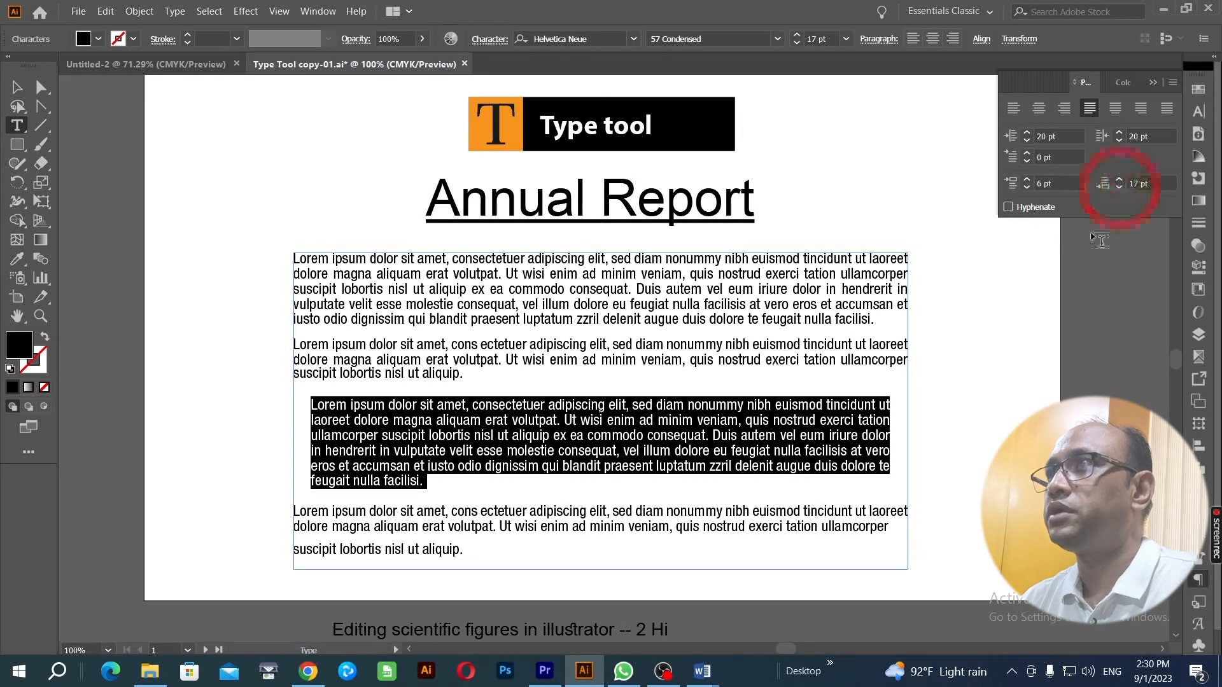
# Enable hyphenation for the whole body text frame and highlight the words split across lines in the first two paragraphs
pyautogui.keyDown('ctrl'); pyautogui.click(821, 288); pyautogui.keyUp('ctrl')
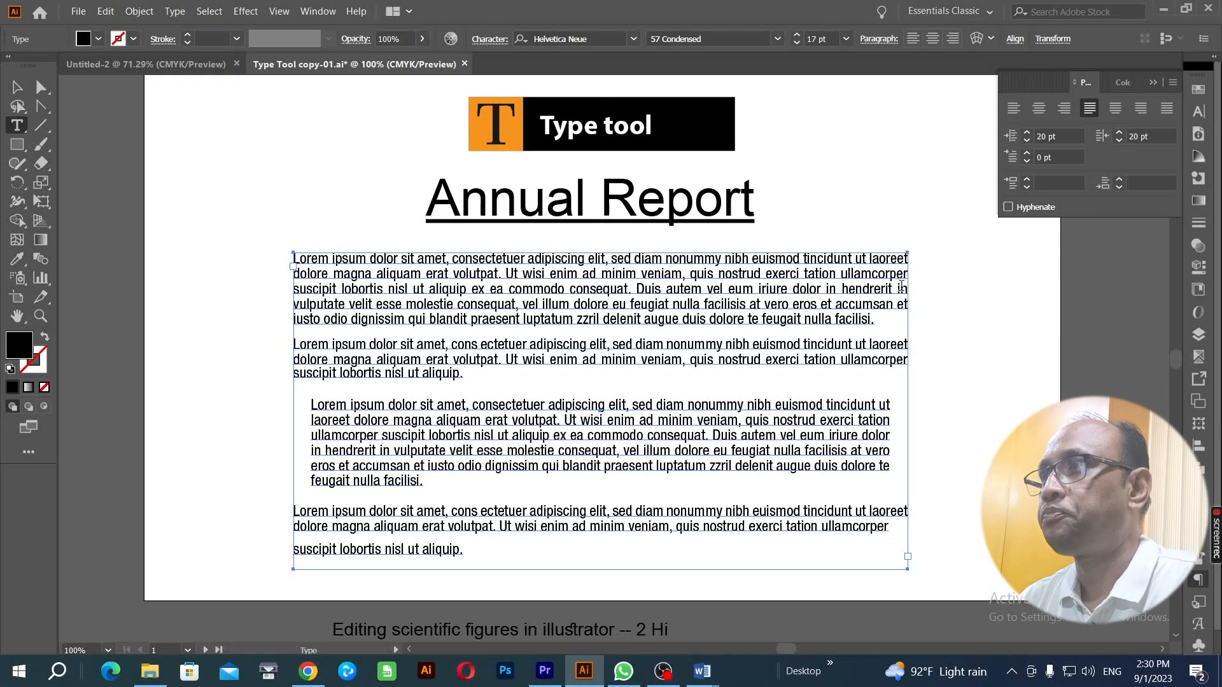
pyautogui.click(1008, 206)
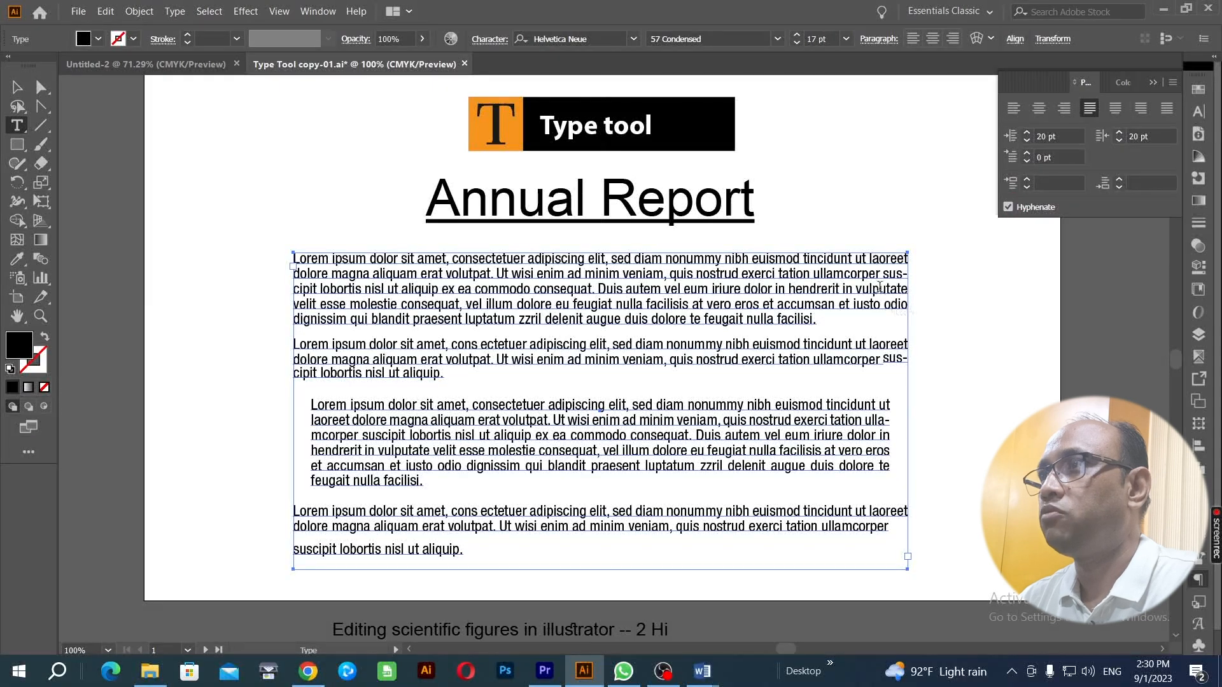
pyautogui.moveTo(884, 274); pyautogui.dragTo(320, 290)
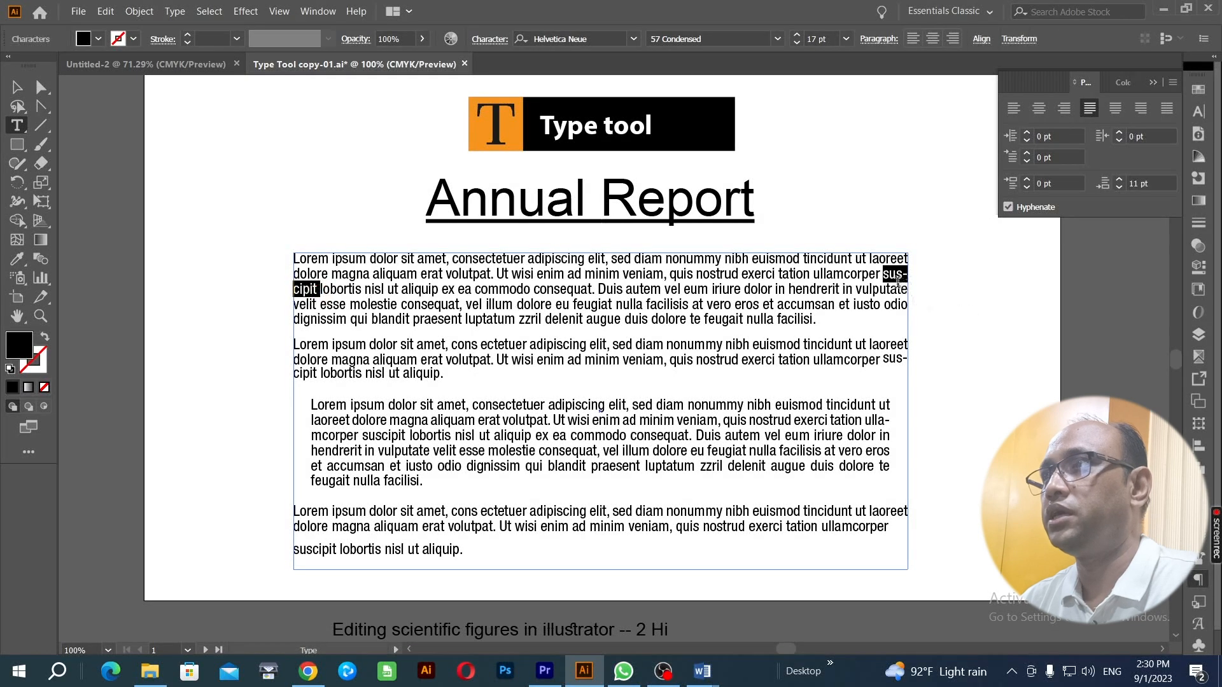
pyautogui.moveTo(885, 361); pyautogui.dragTo(353, 376)
# Disable hyphenation for the whole body text frame and deselect it
pyautogui.press('ctrl')
pyautogui.keyDown('ctrl'); pyautogui.click(689, 300); pyautogui.keyUp('ctrl')
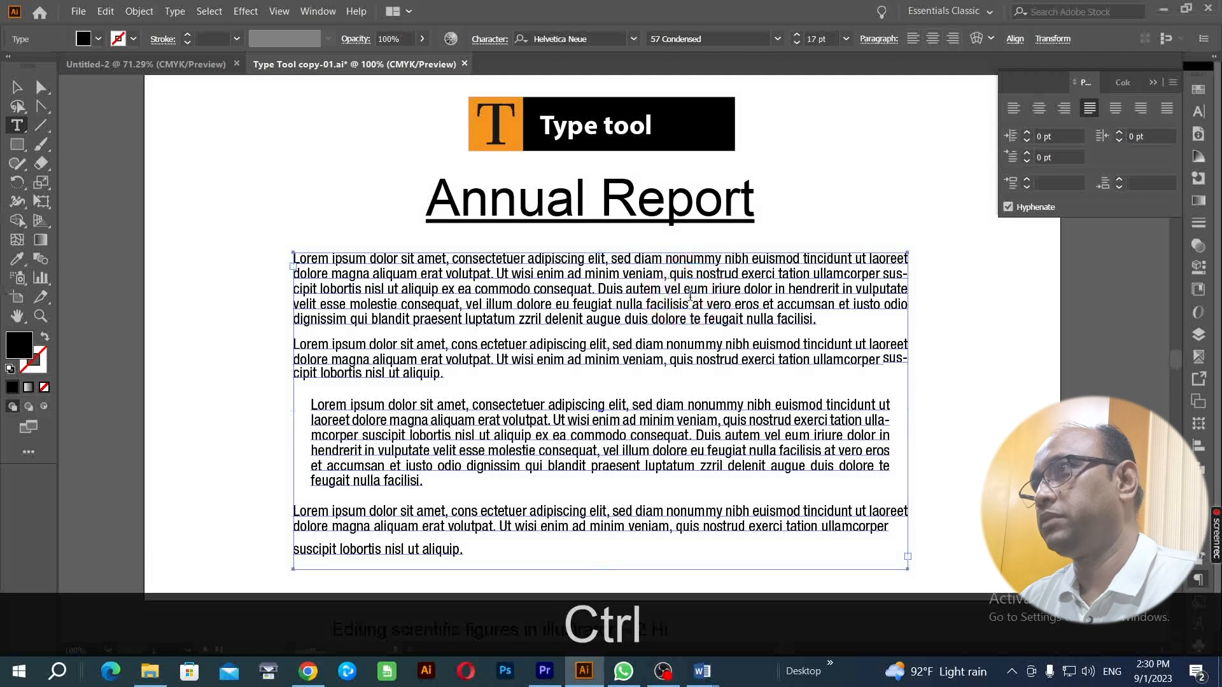
pyautogui.click(1008, 208)
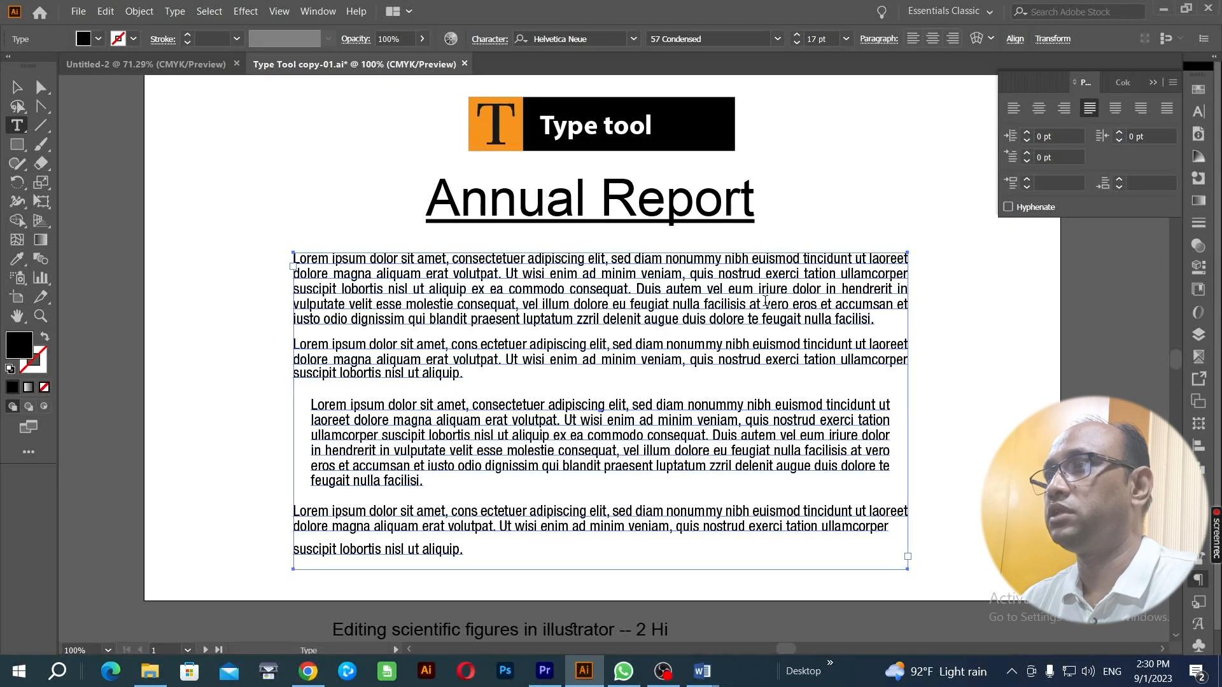
pyautogui.keyDown('ctrl'); pyautogui.click(985, 326); pyautogui.keyUp('ctrl')
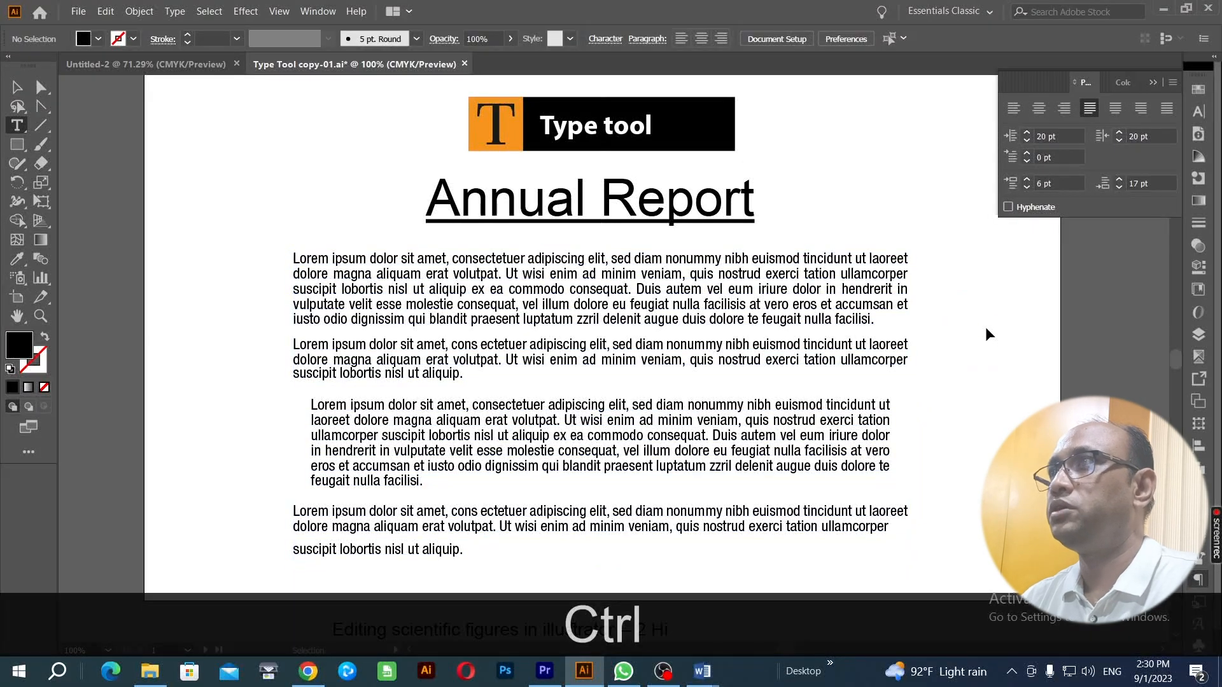
# Collapse the paragraph settings and select the whole body text frame on the artboard
pyautogui.keyDown('ctrl'); pyautogui.click(860, 316); pyautogui.keyUp('ctrl')
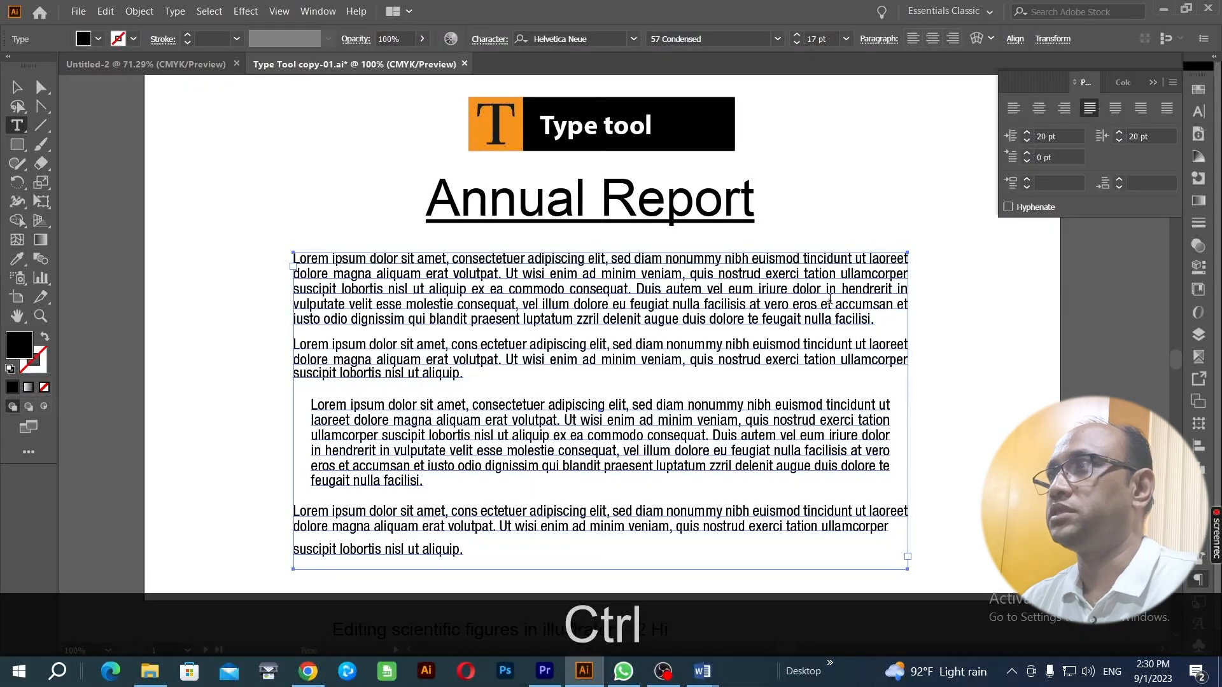
pyautogui.click(1153, 83)
pyautogui.keyDown('ctrl'); pyautogui.click(986, 325); pyautogui.keyUp('ctrl')
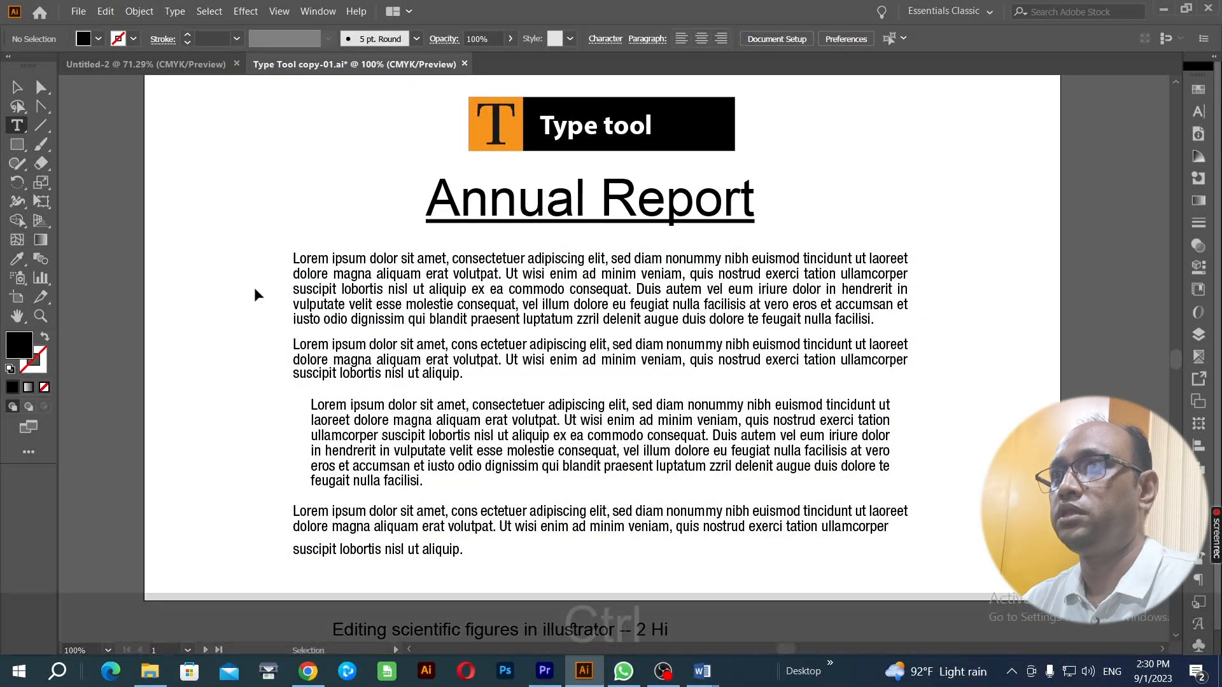
pyautogui.moveTo(237, 280); pyautogui.dragTo(951, 550)
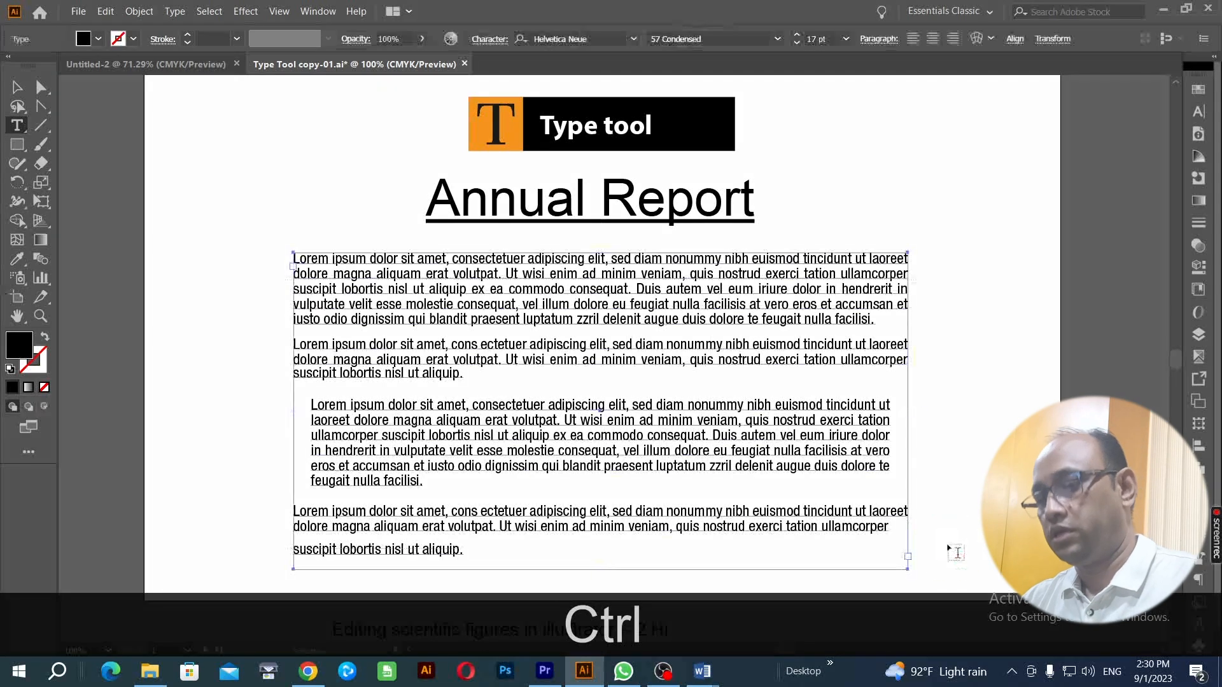